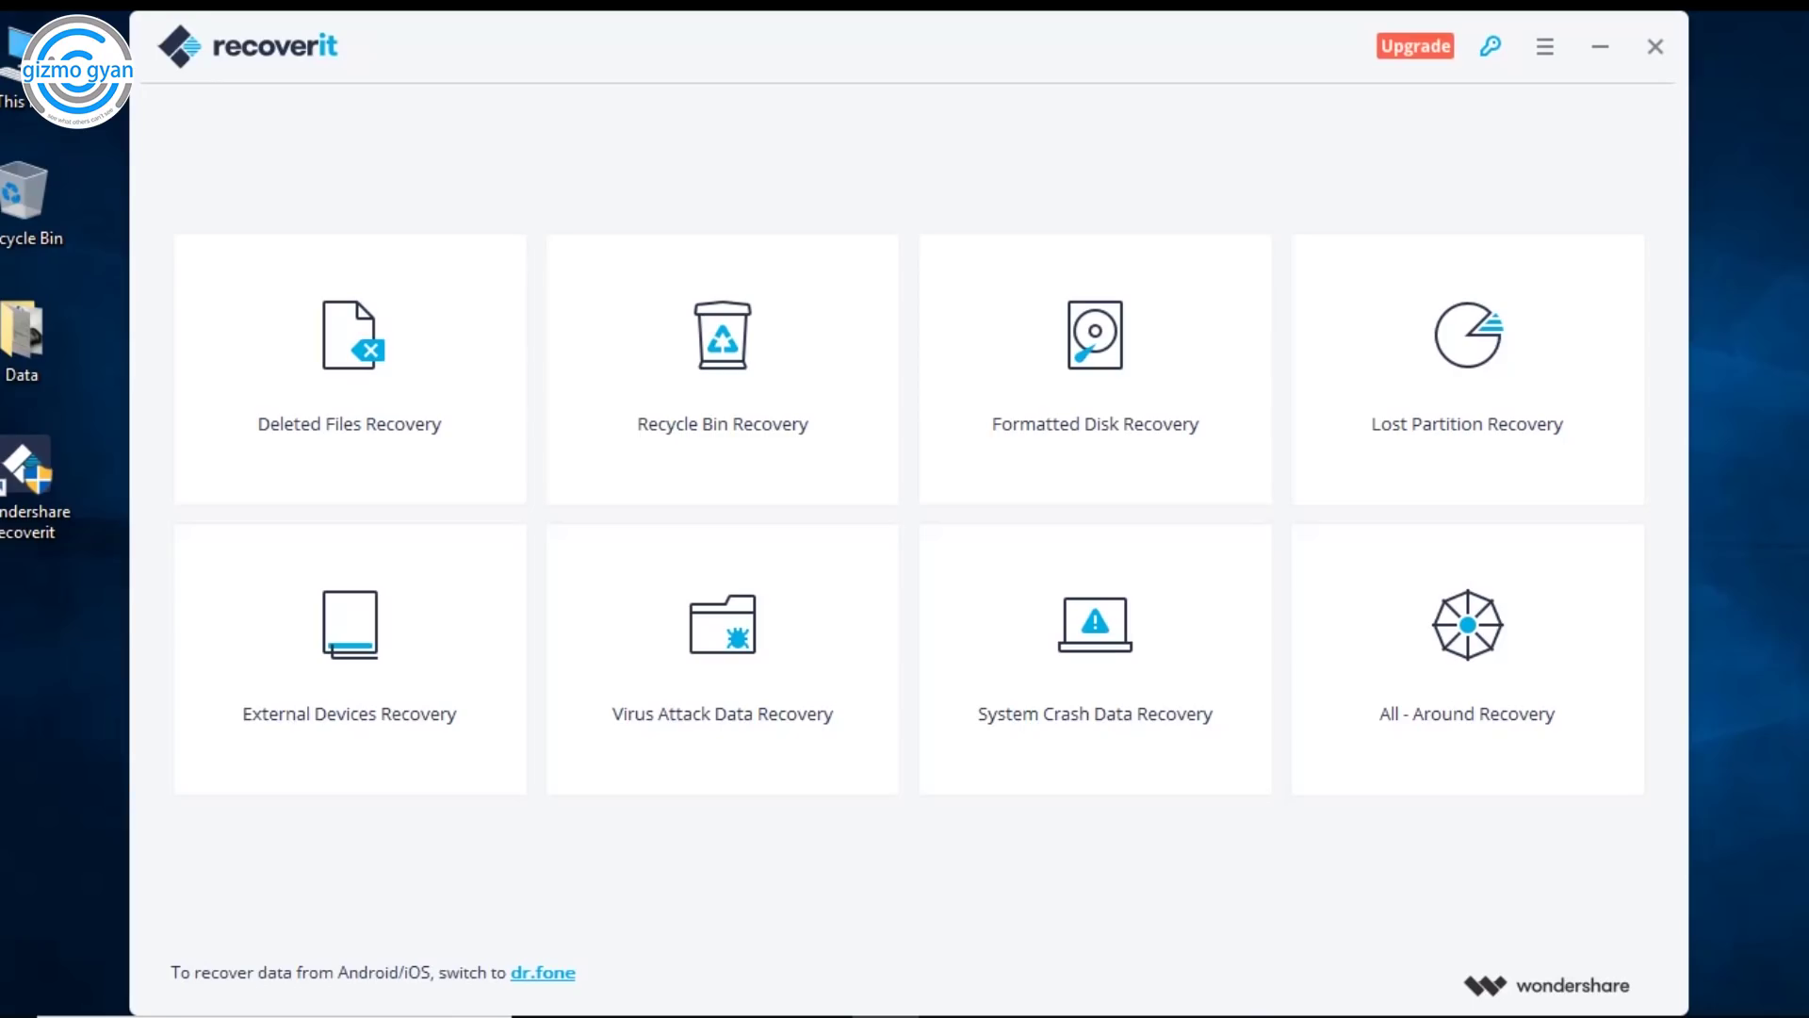
- Look over the available recovery modes, checking the disk choices of Formatted Disk Recovery and All-Around Recovery before returning to the home screen
mouse_move(350, 370)
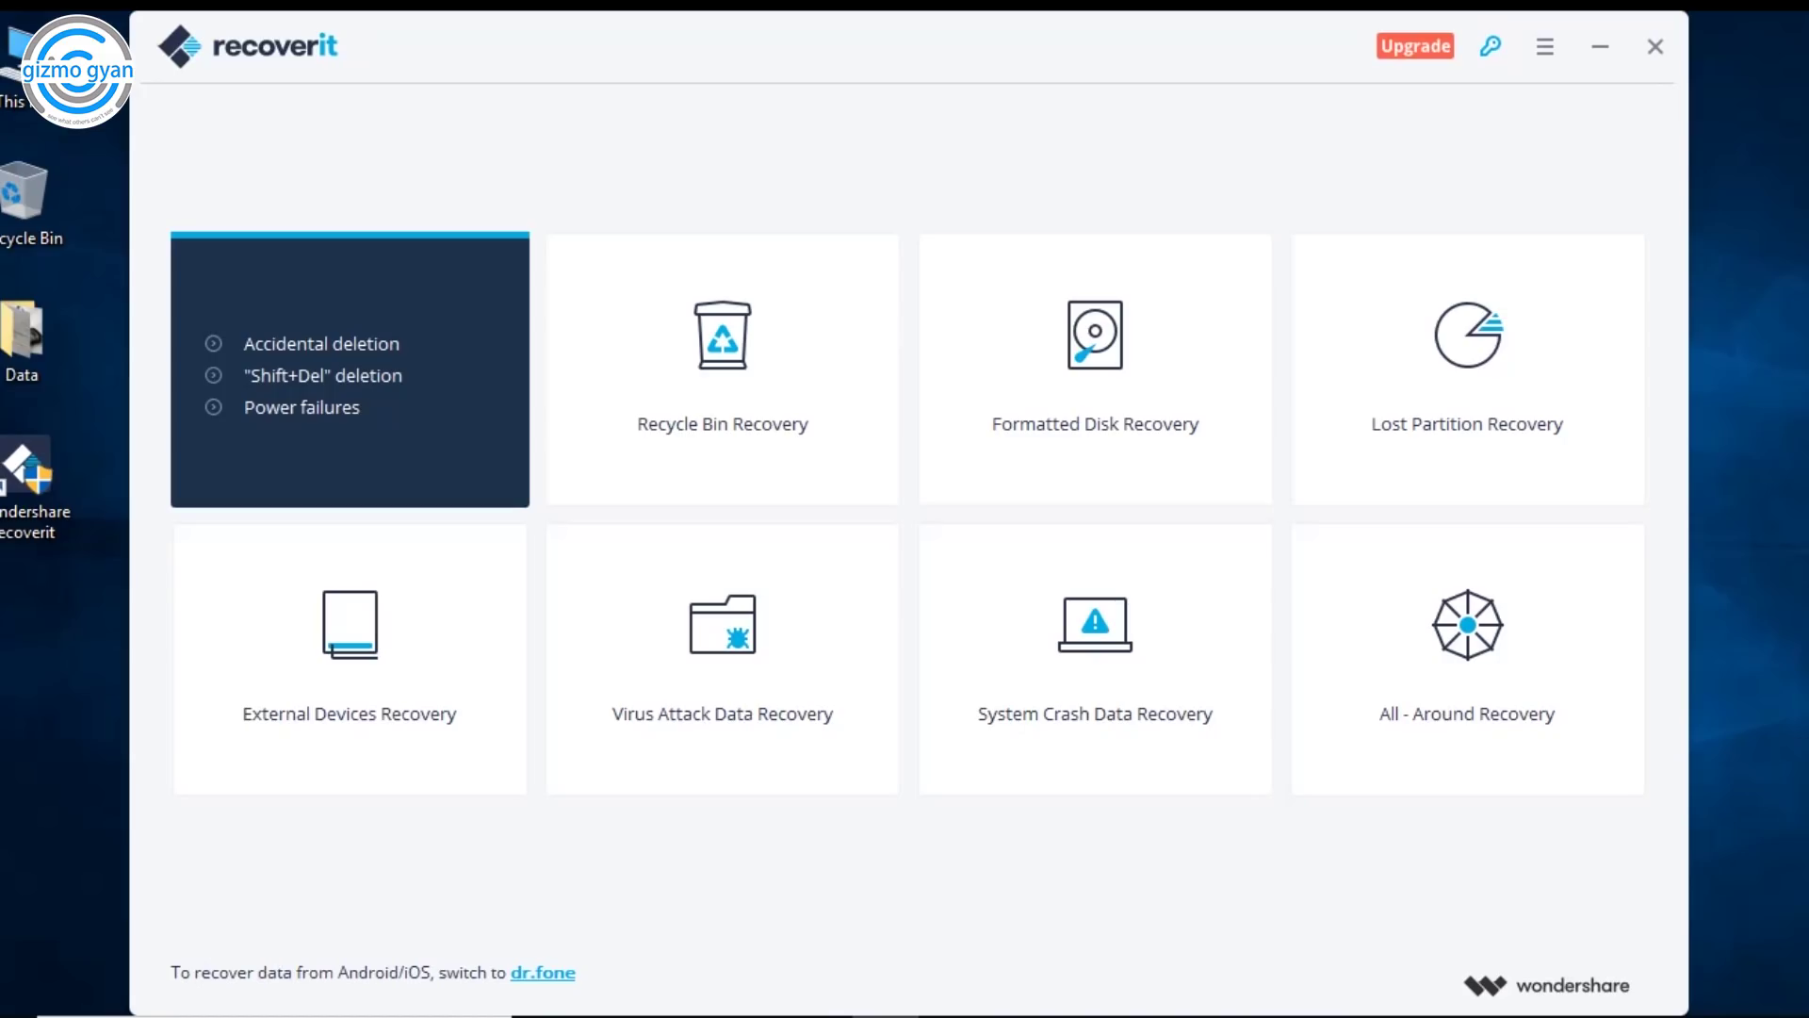
mouse_move(721, 369)
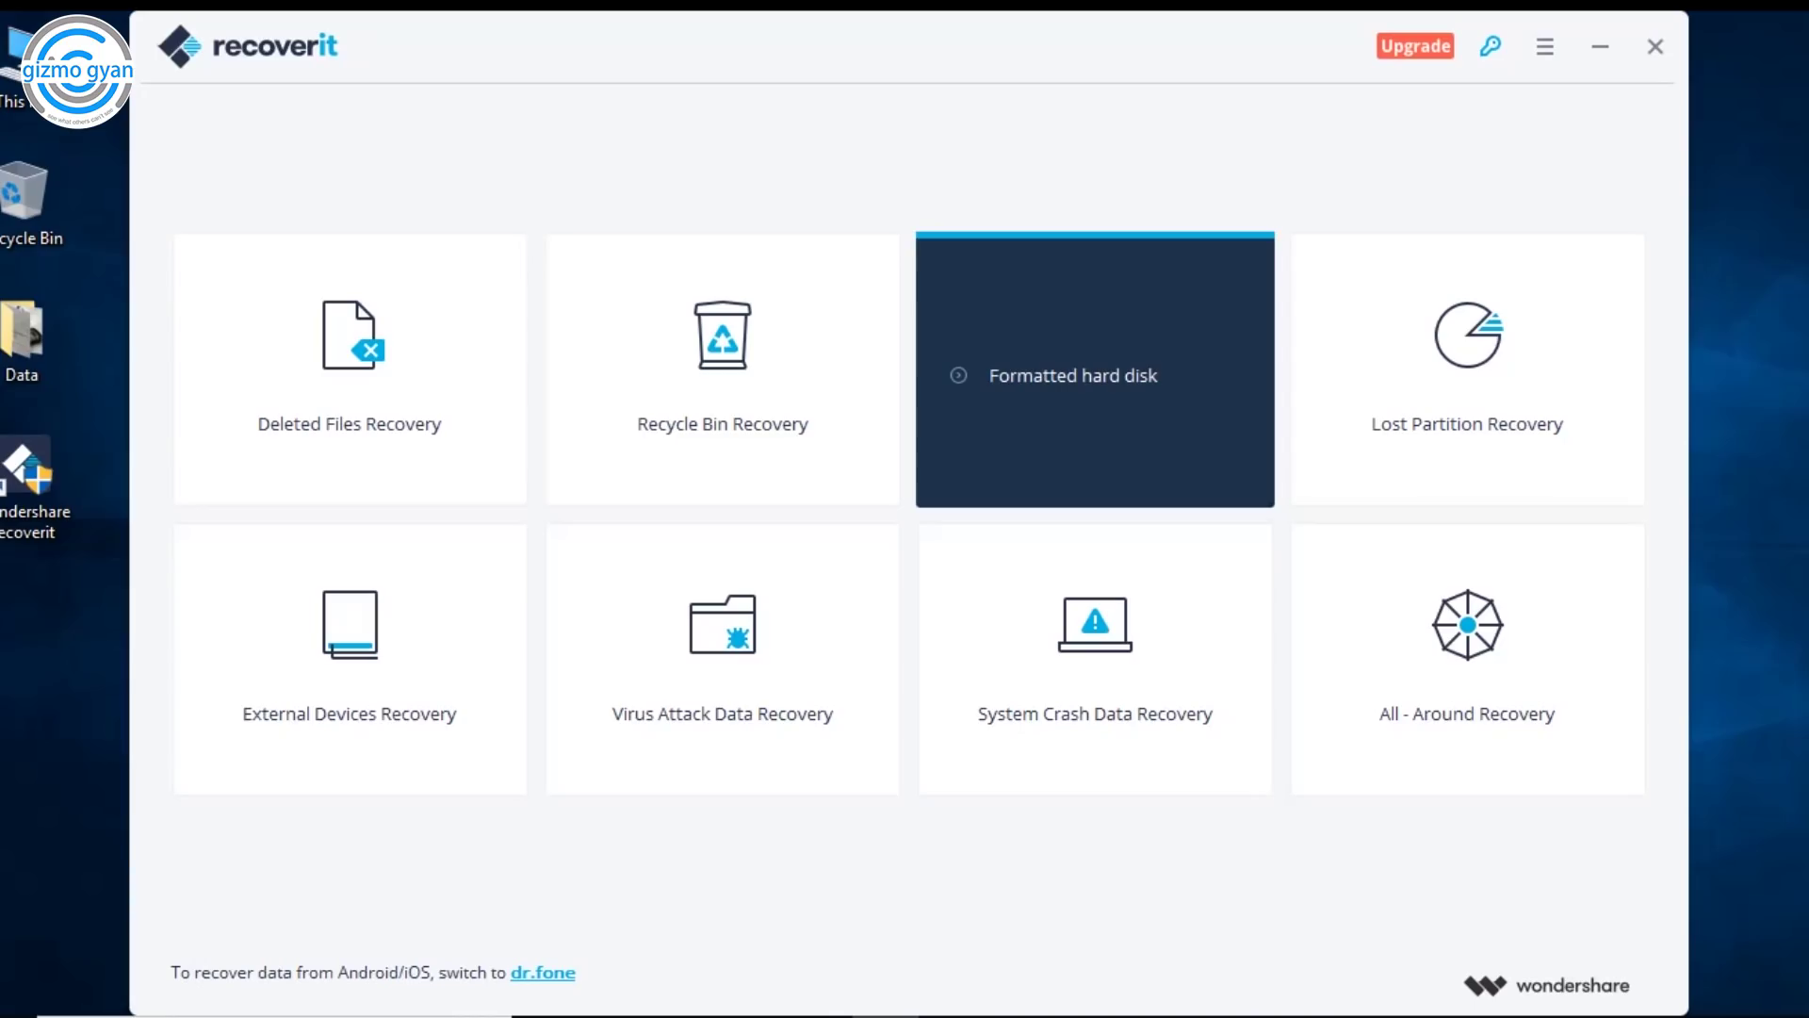
click(1074, 375)
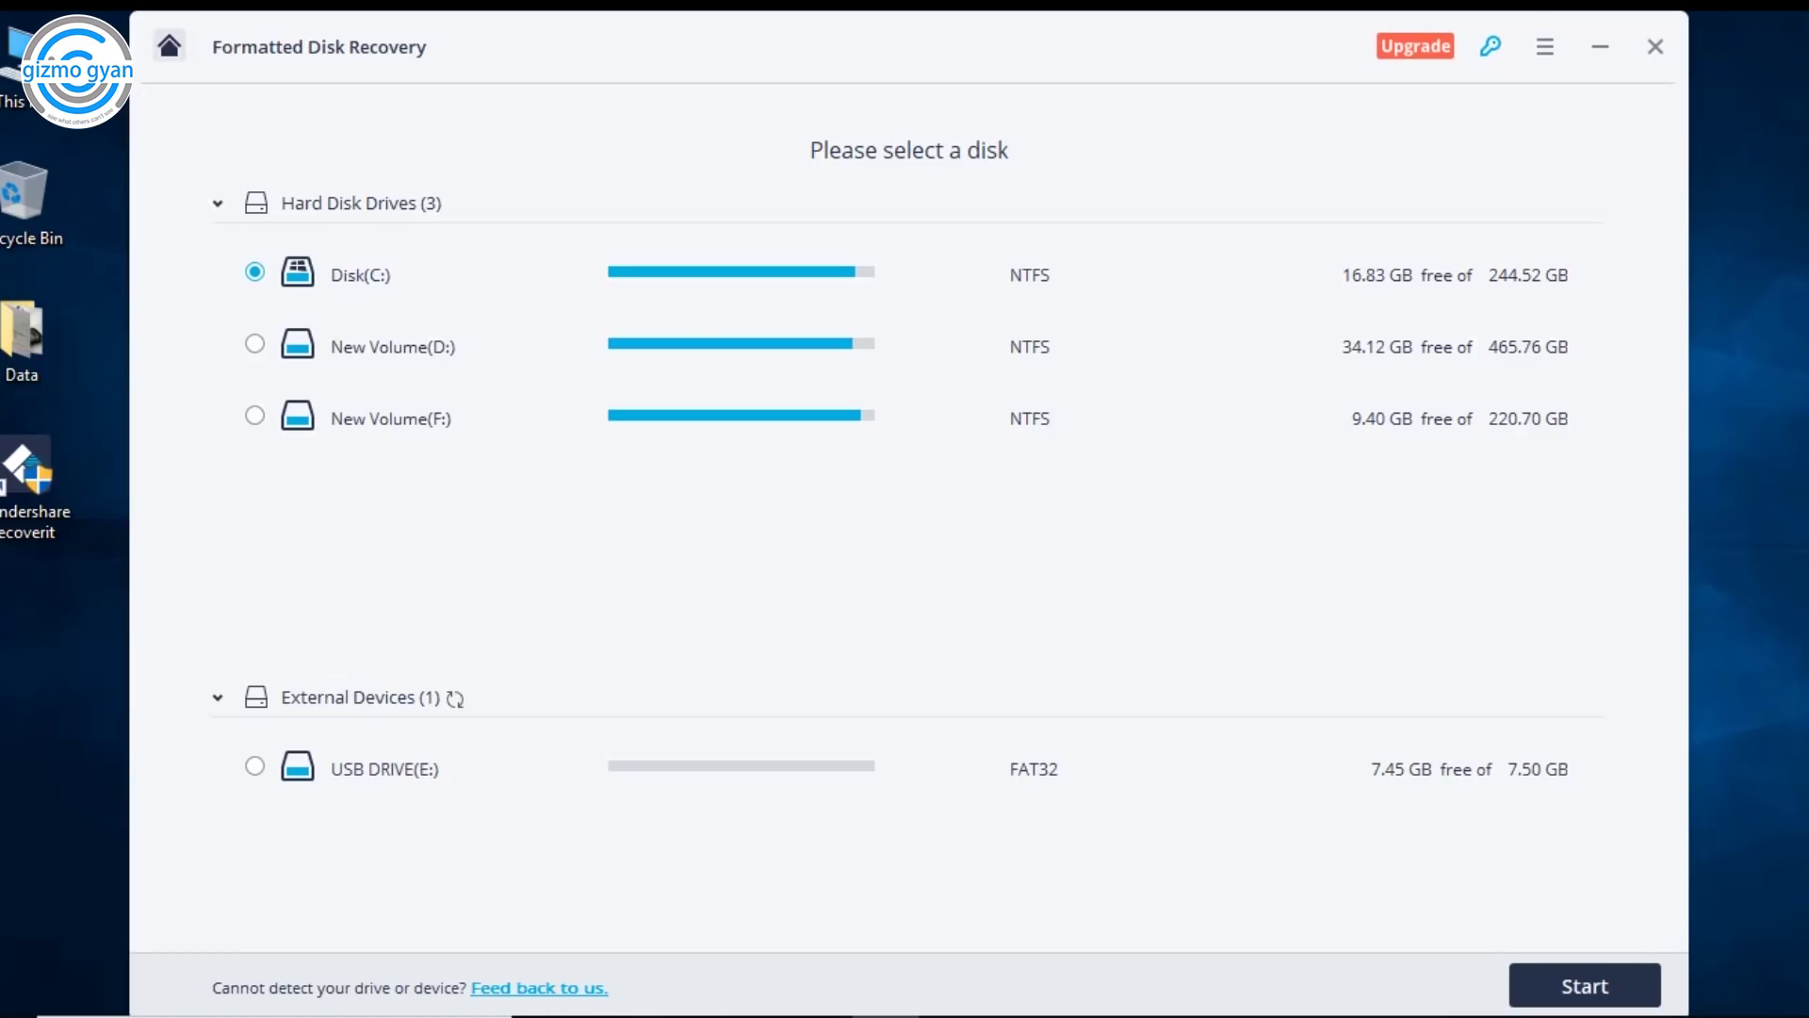
click(169, 46)
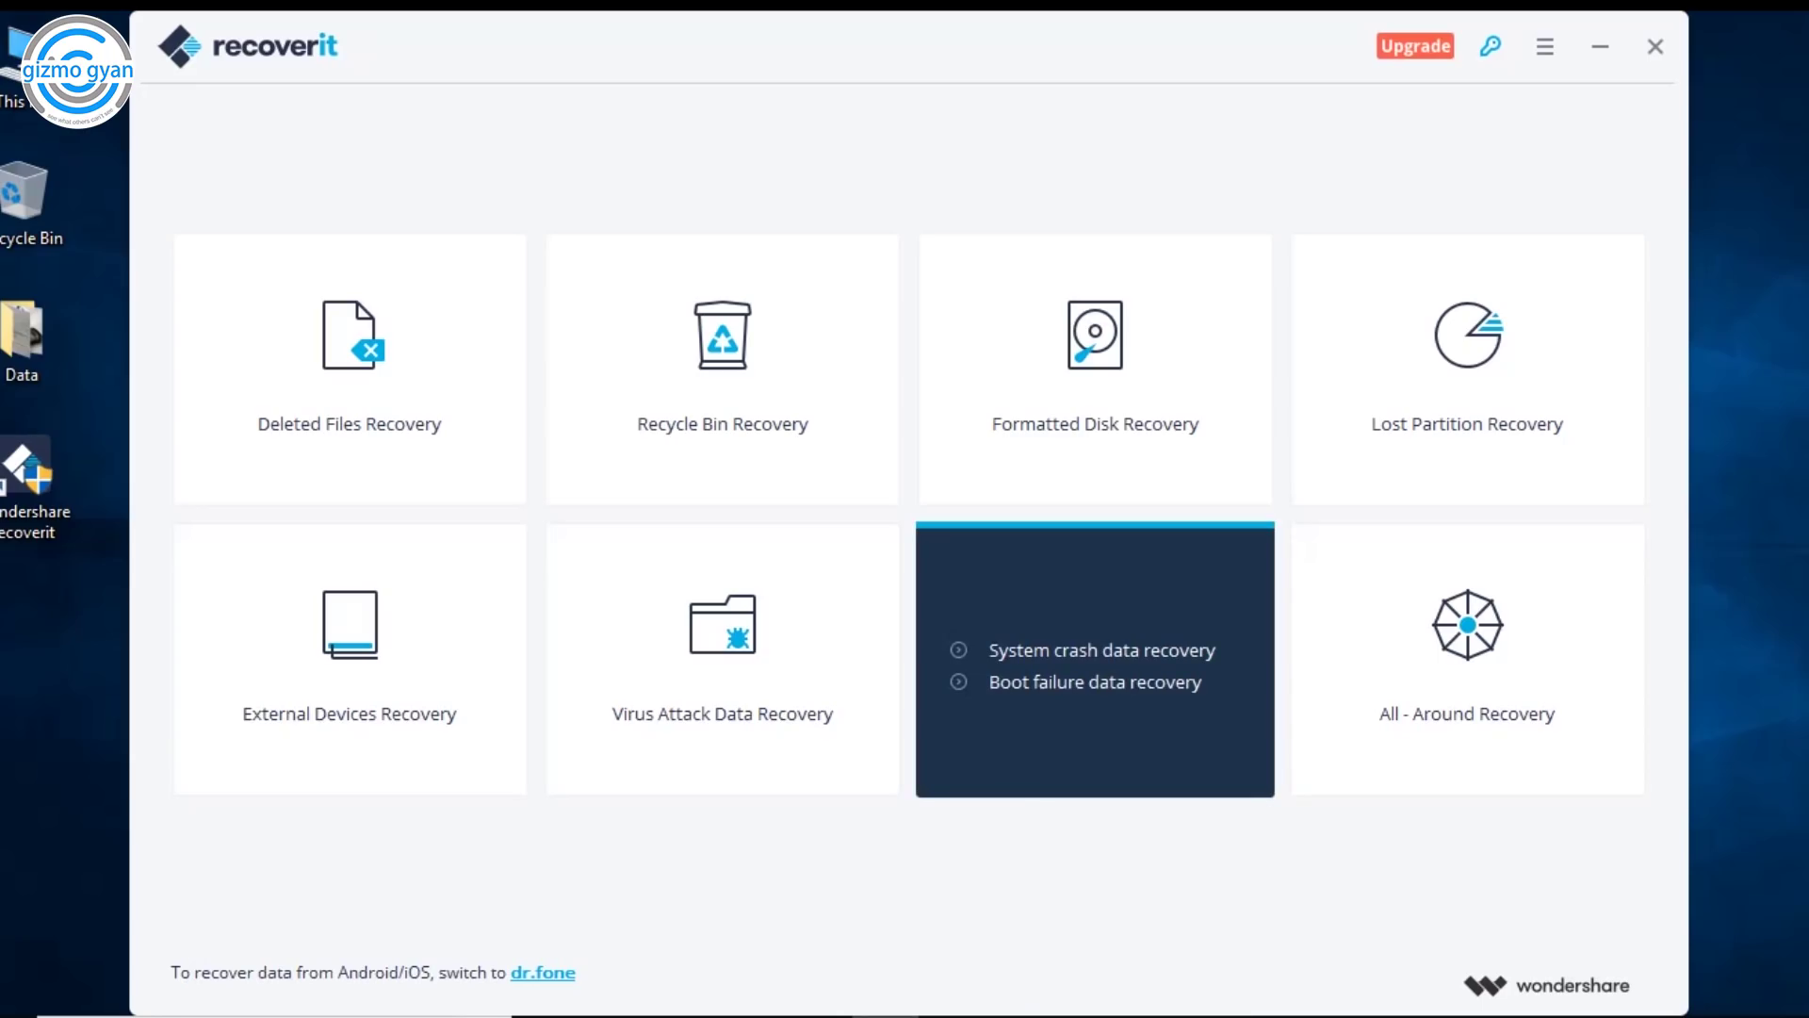
click(1467, 665)
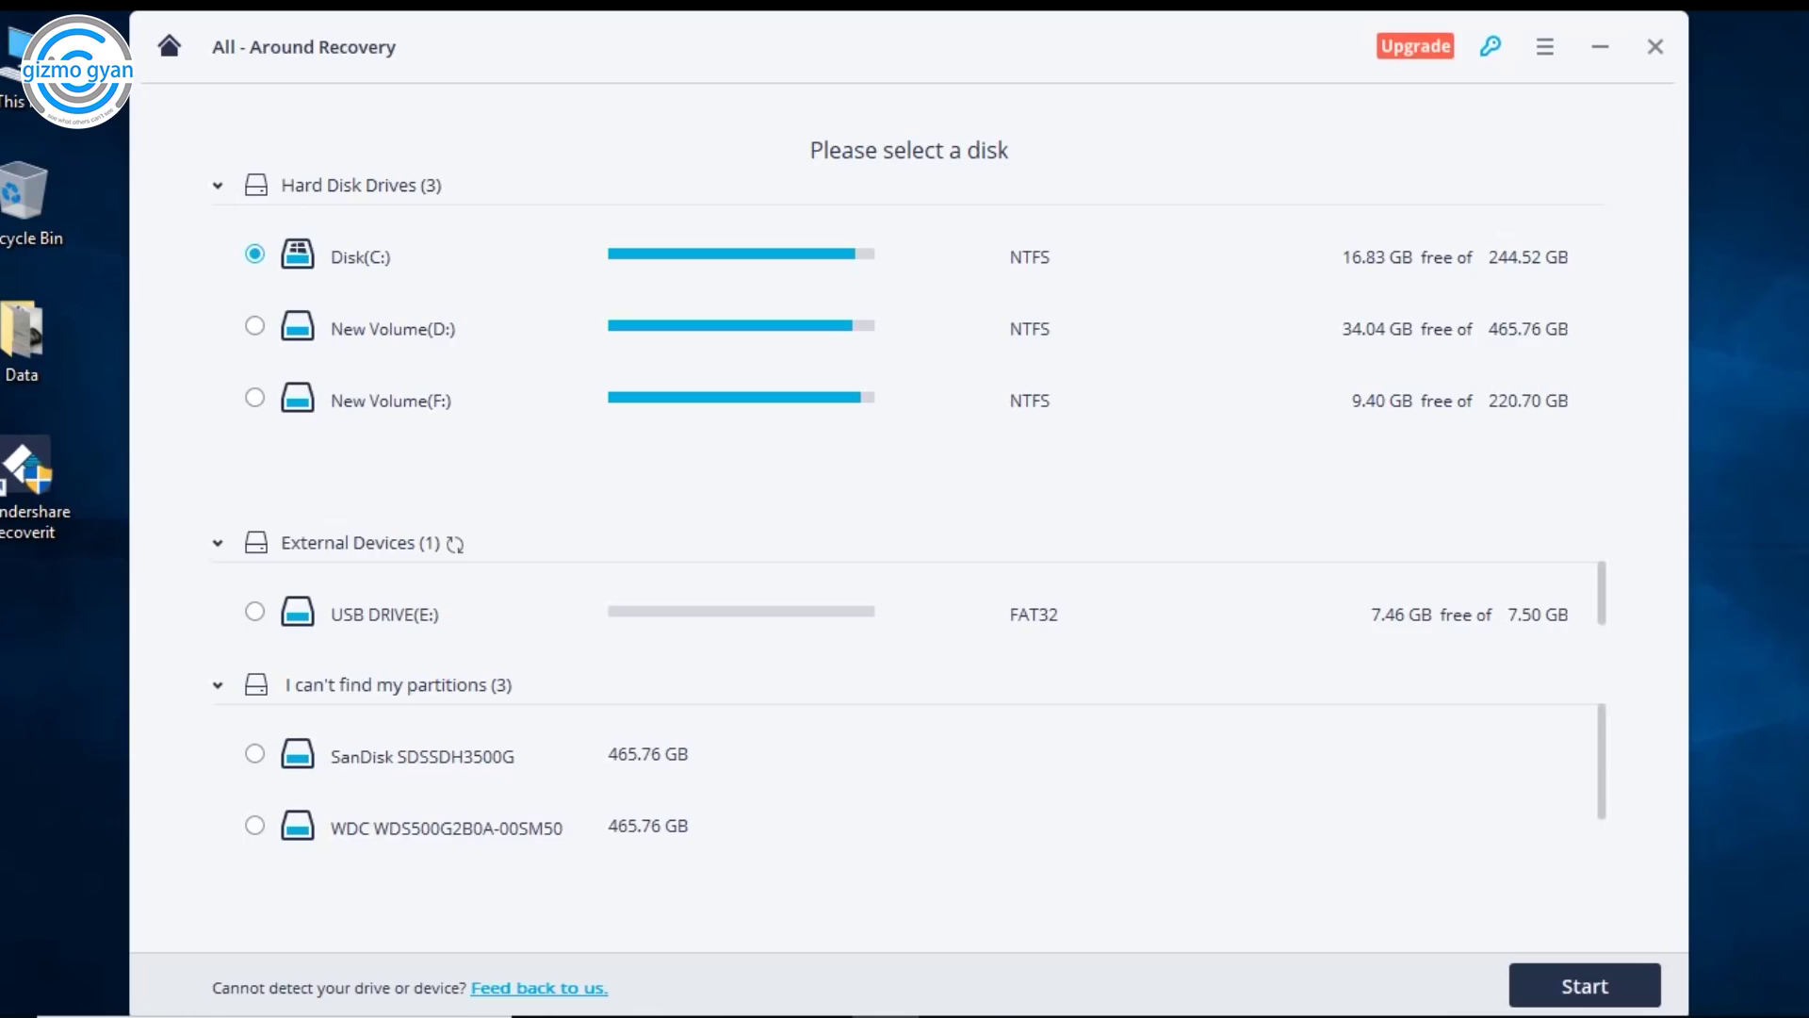
click(169, 45)
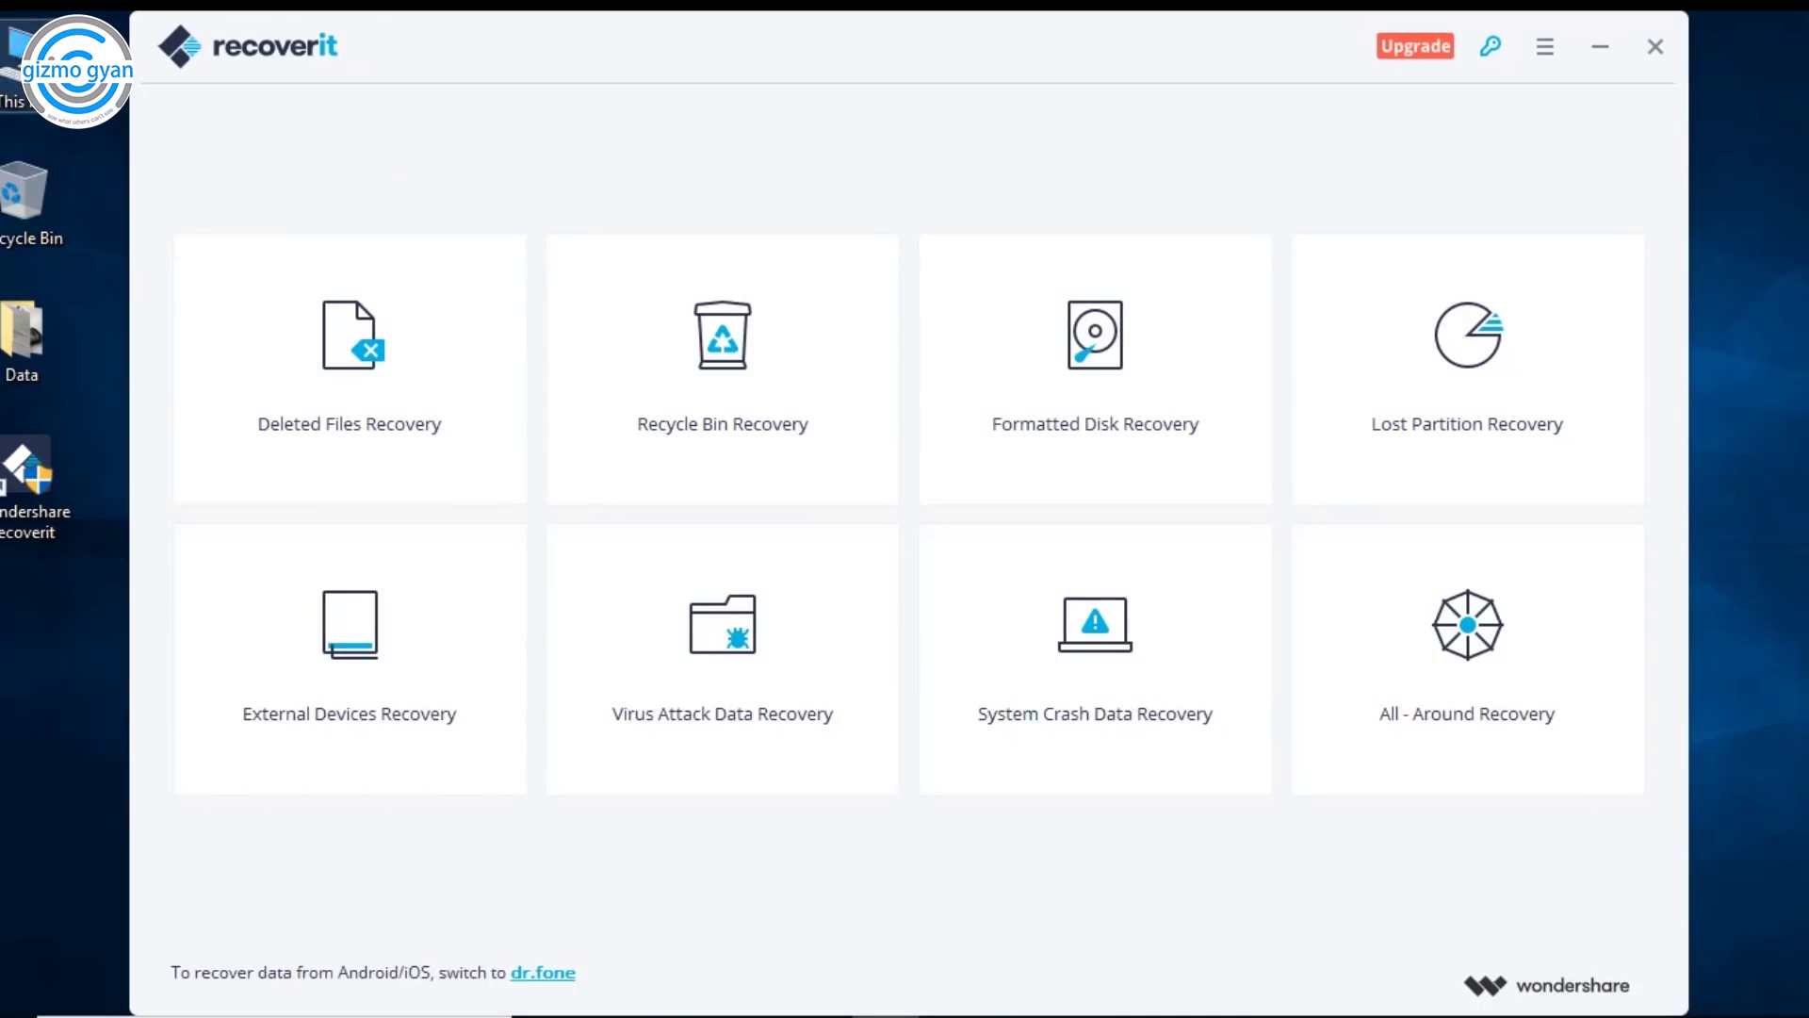
- Switch to File Explorer at This PC, maximize its window and open USB DRIVE (E:)
double_click(19, 66)
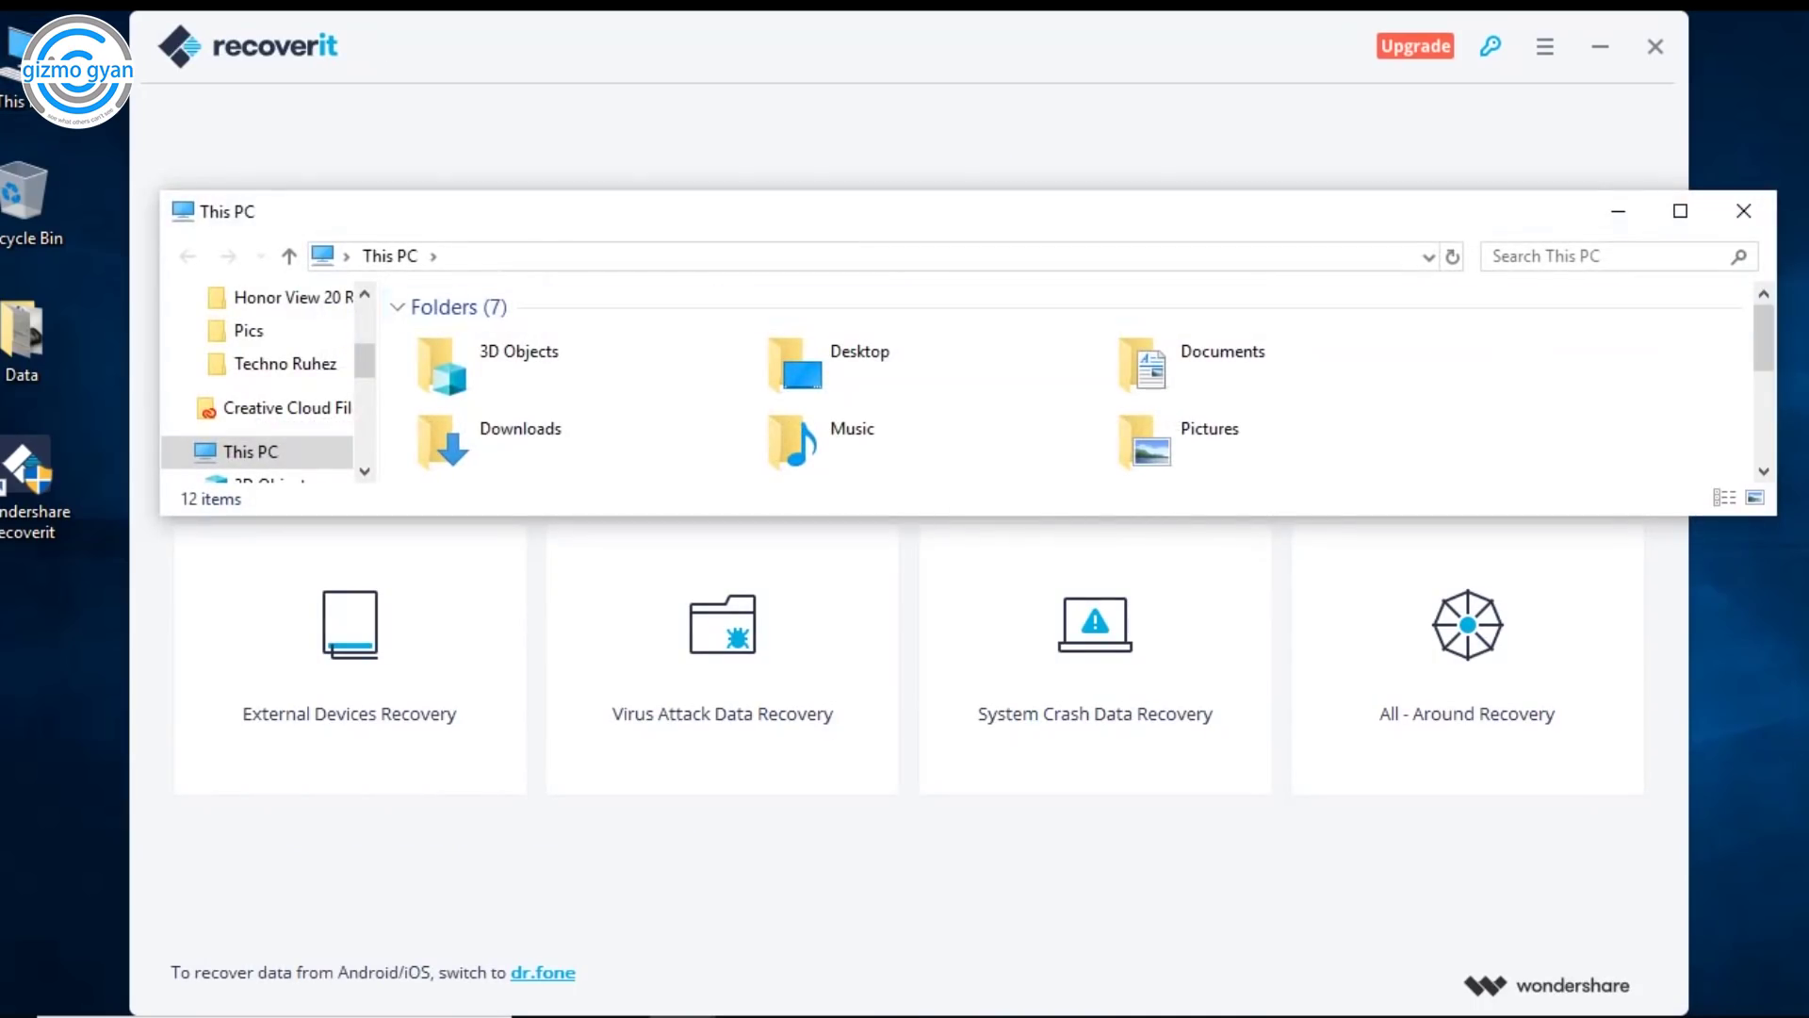
click(1680, 211)
double_click(1084, 401)
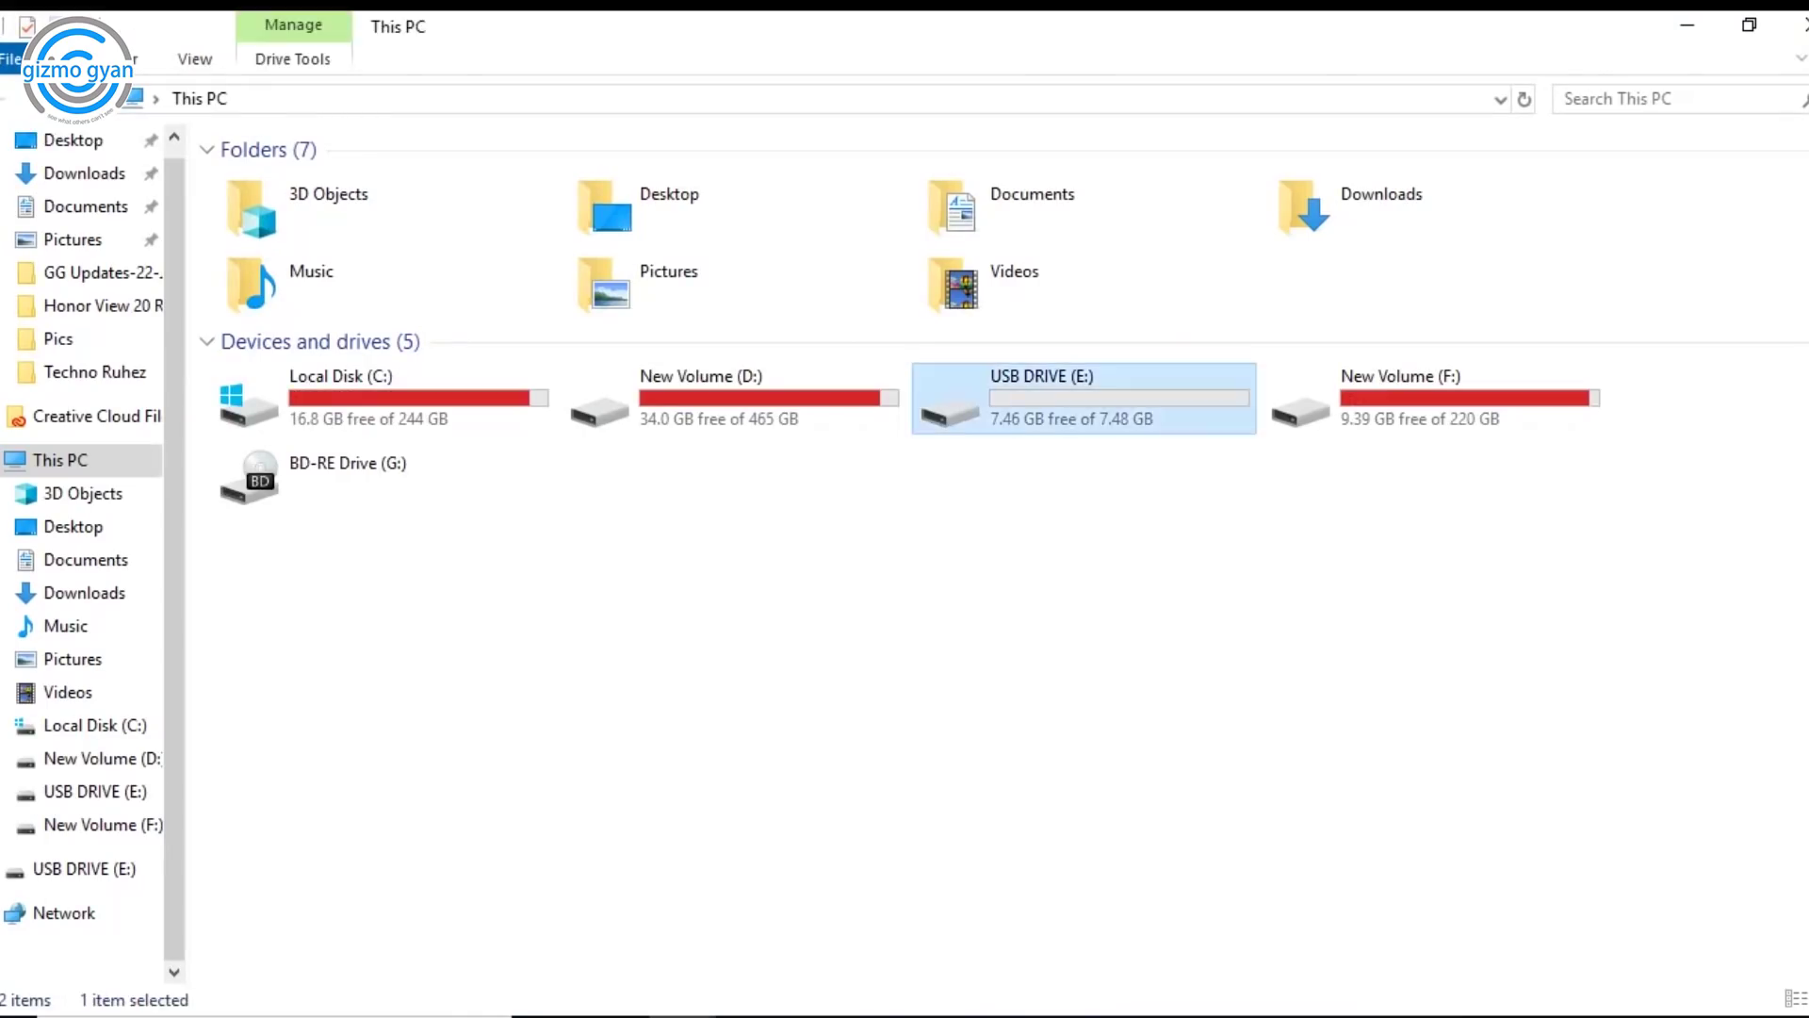
- Examine the image, PDF, Excel, Word and MP3 files stored on the USB drive, leaving nothing selected
drag(1504, 433, 253, 188)
click(282, 340)
click(281, 212)
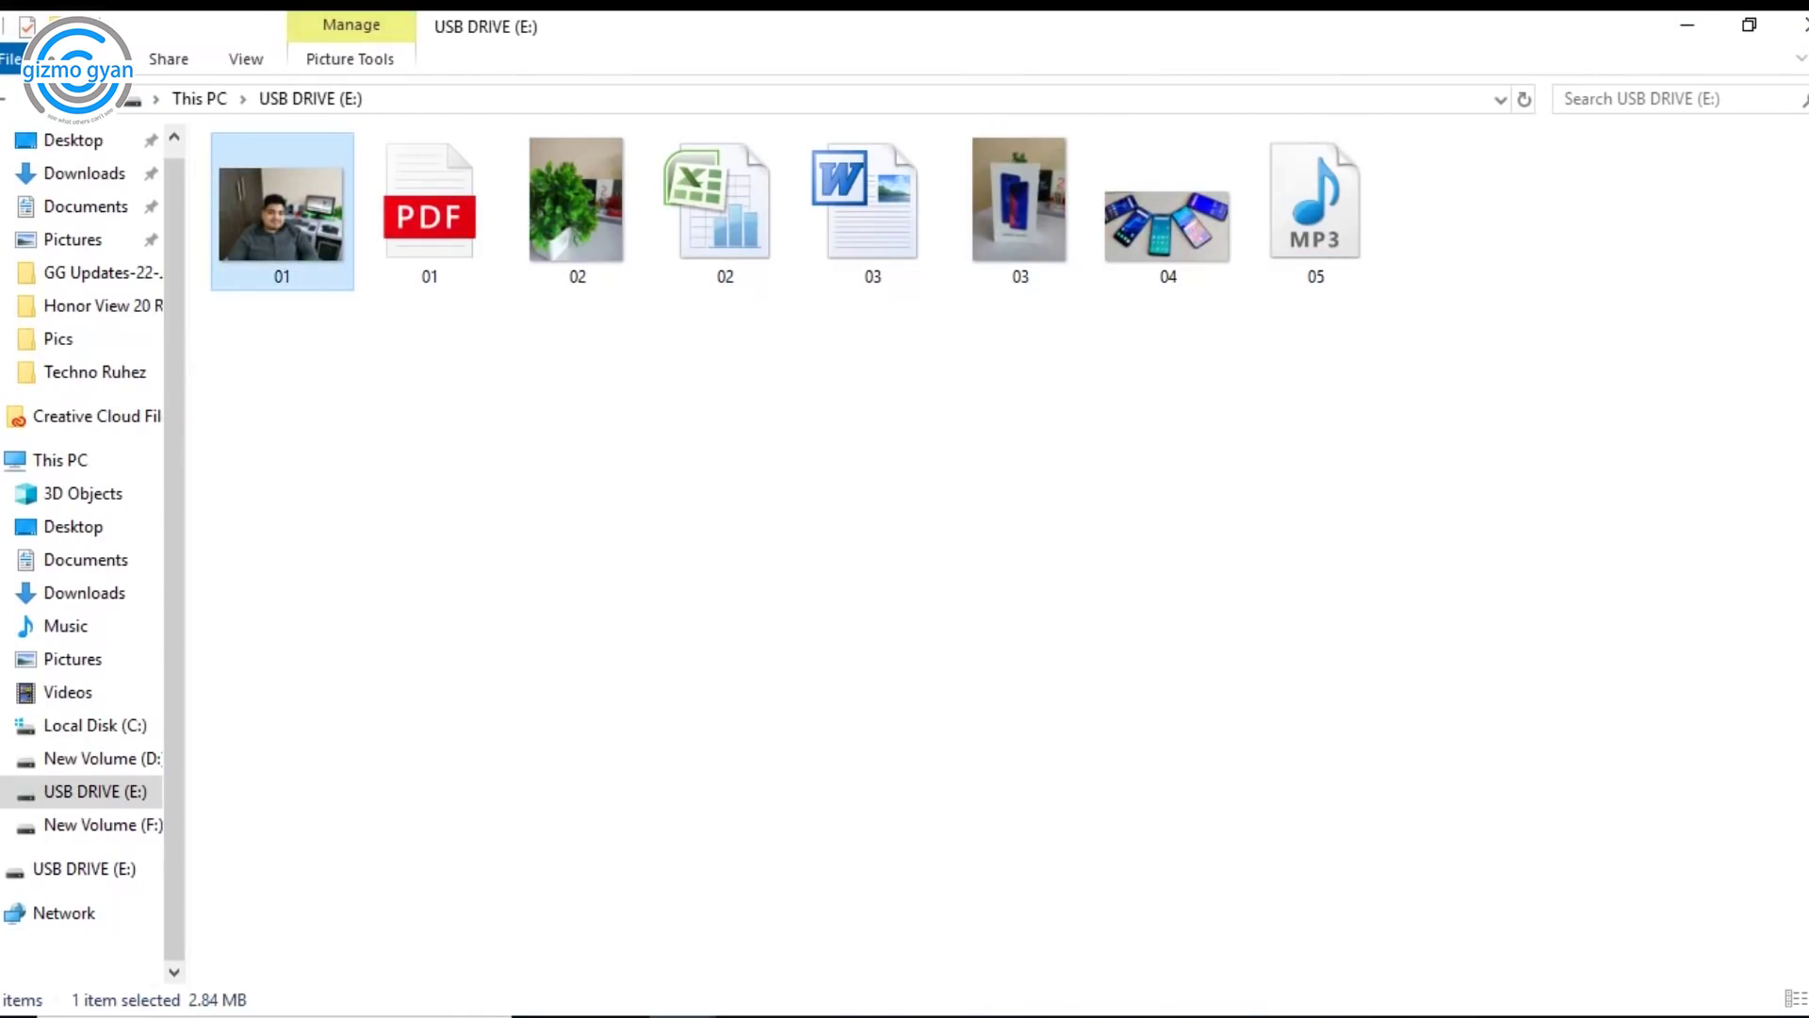
click(396, 339)
click(430, 212)
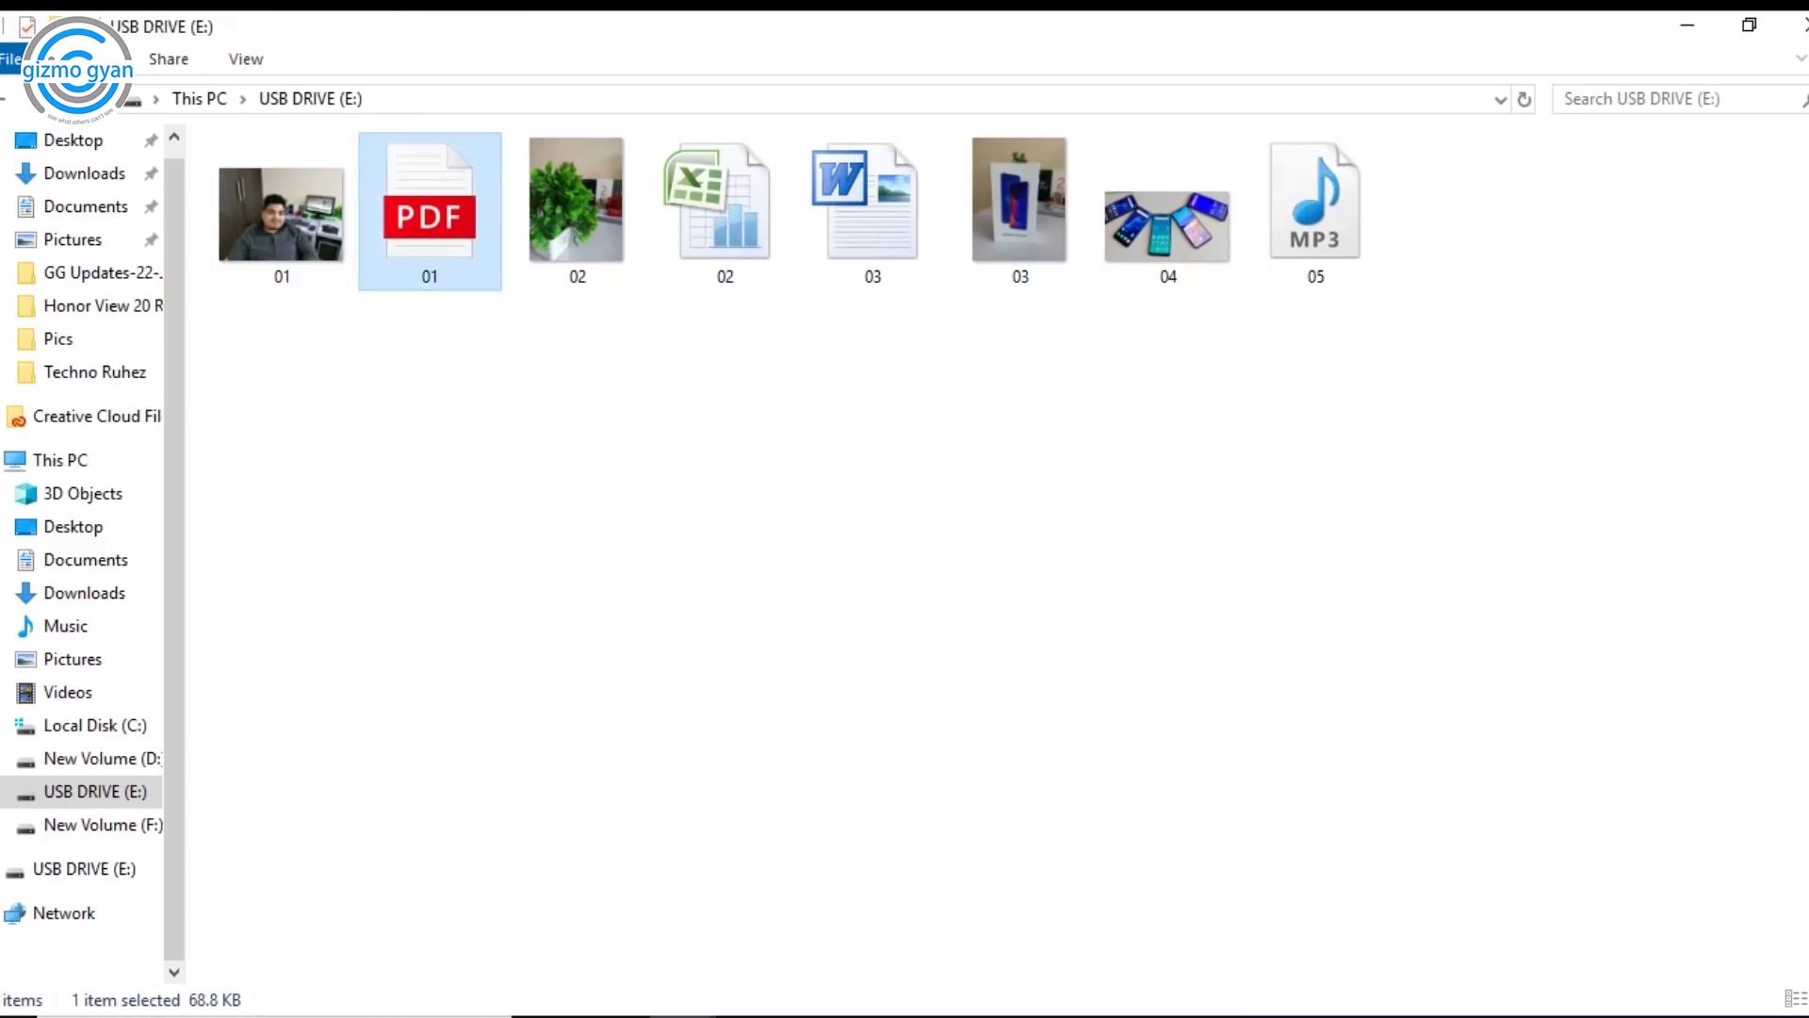
click(725, 212)
click(873, 212)
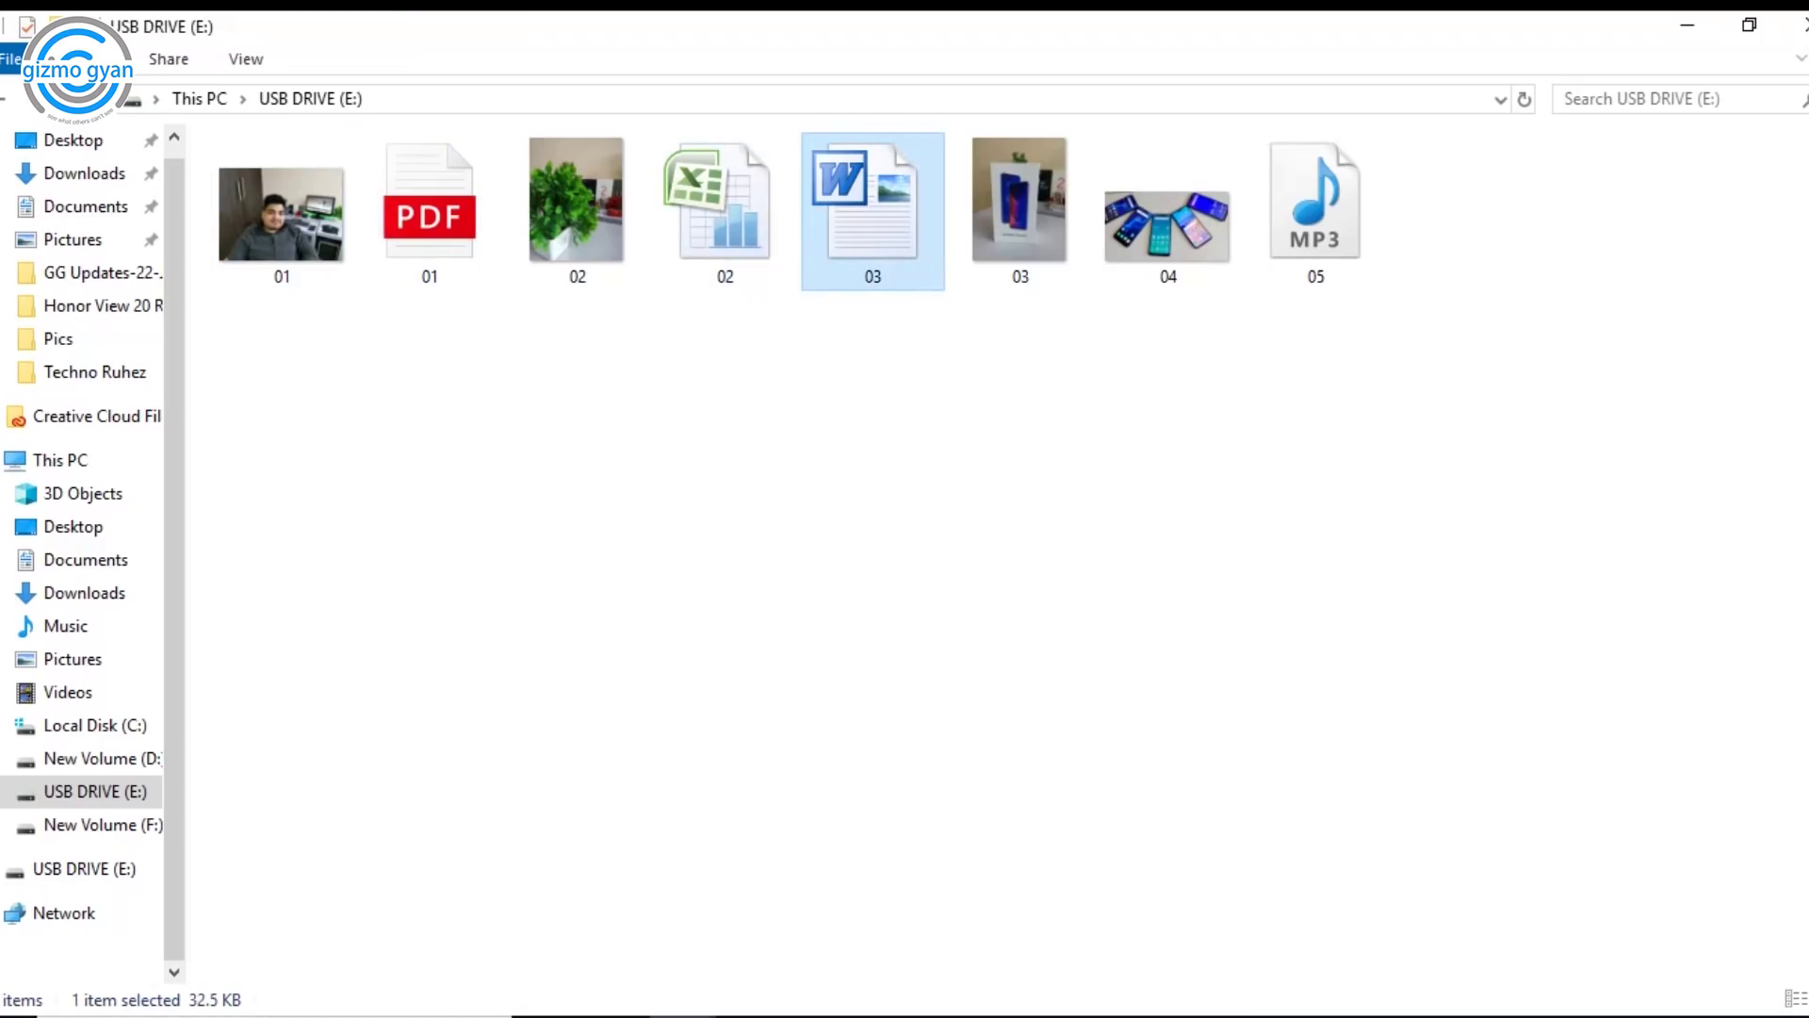
click(1315, 212)
click(1167, 212)
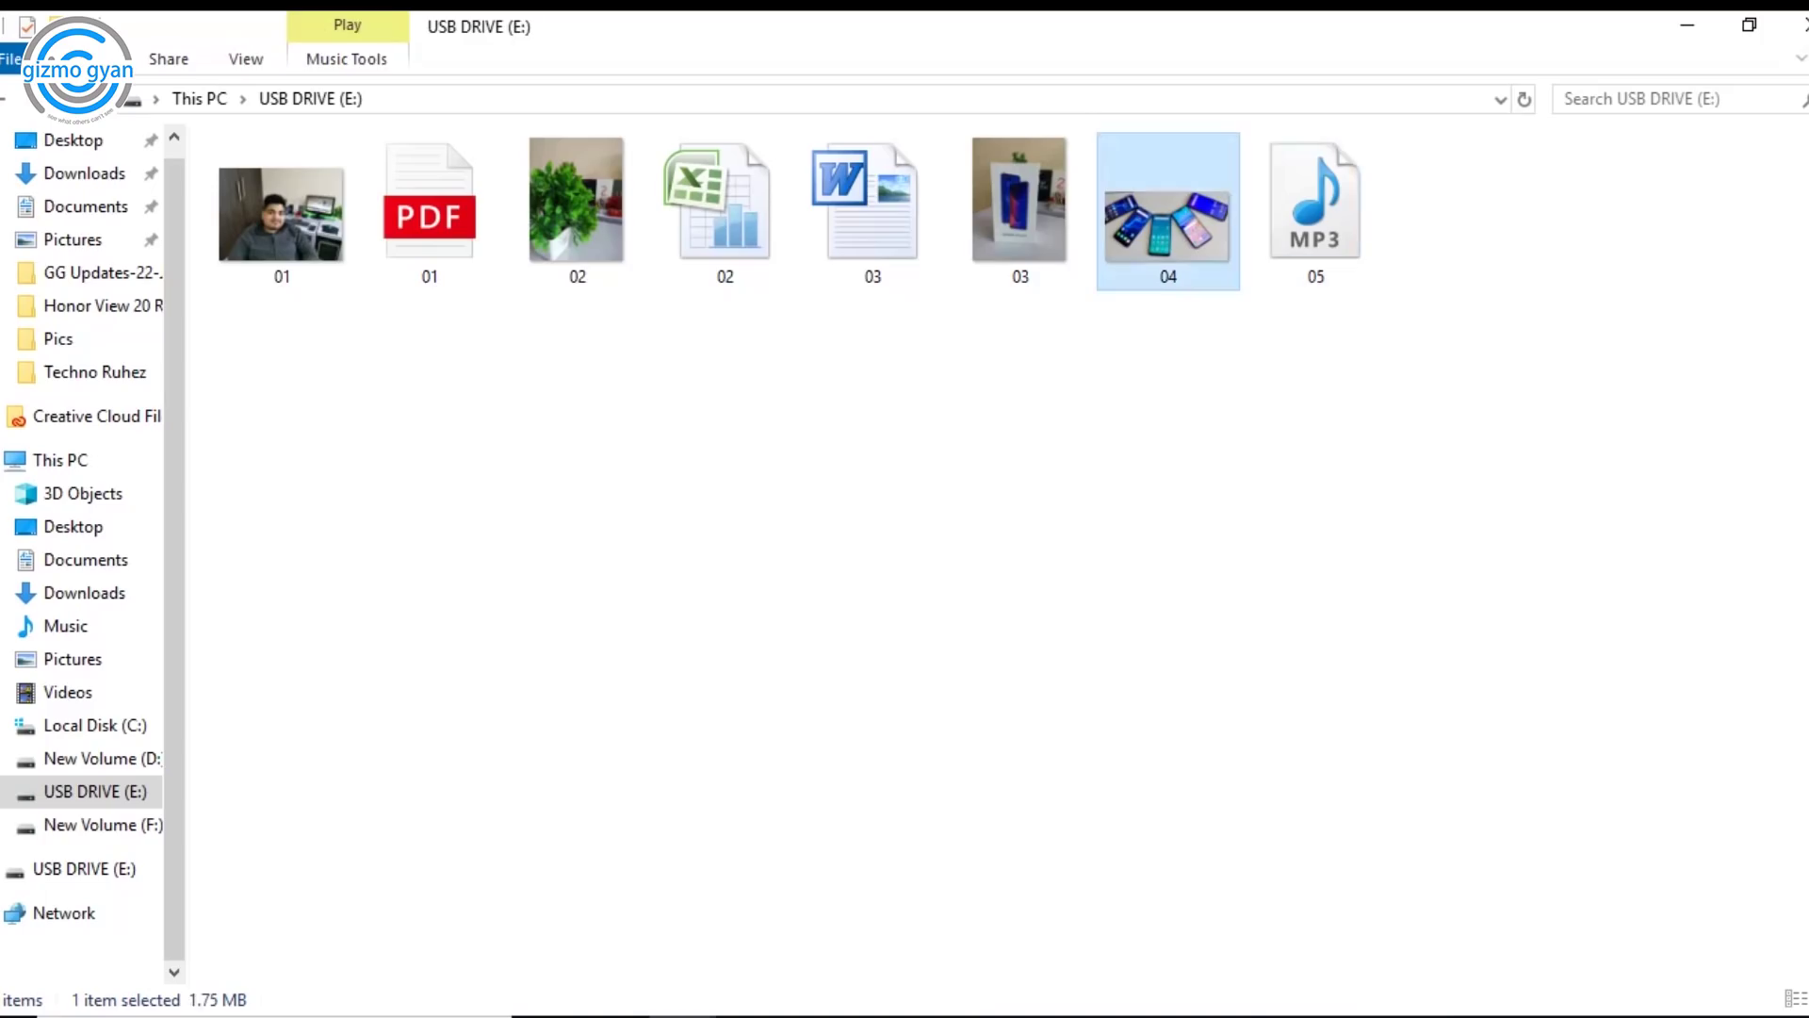
key(Escape)
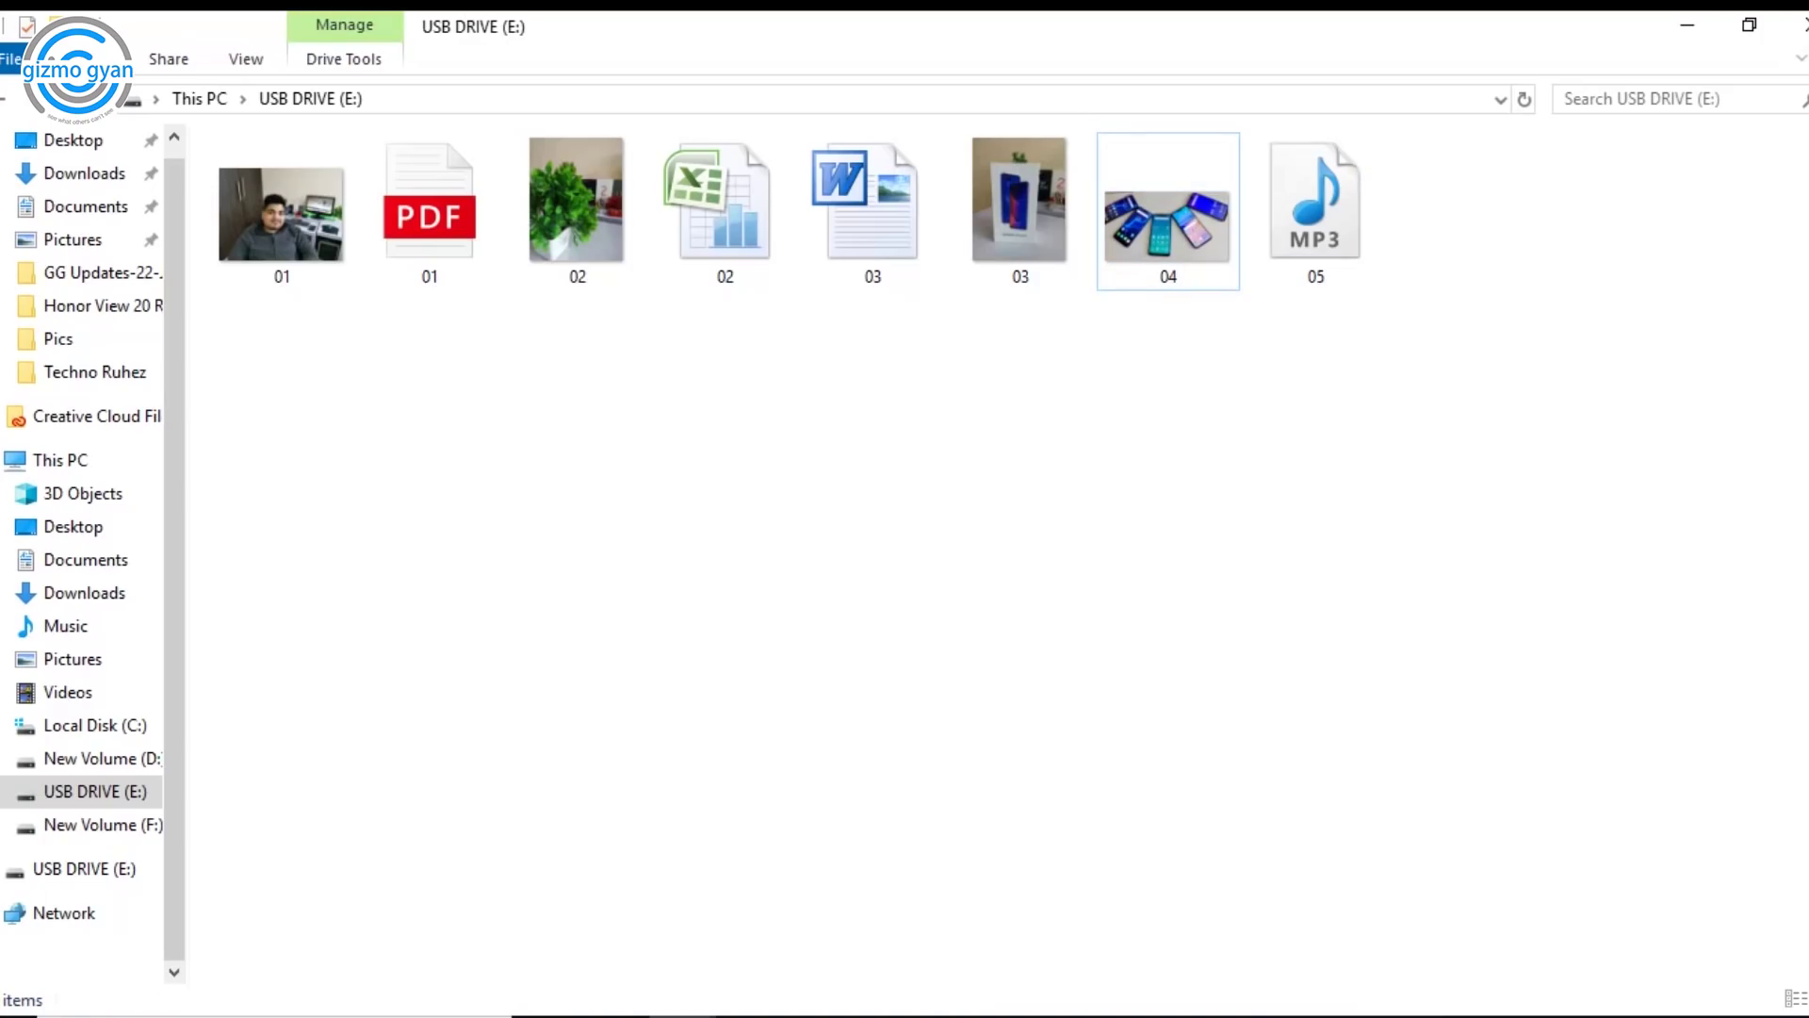
- Permanently delete all the files on USB DRIVE (E:), bypassing the Recycle Bin
drag(1474, 371, 291, 133)
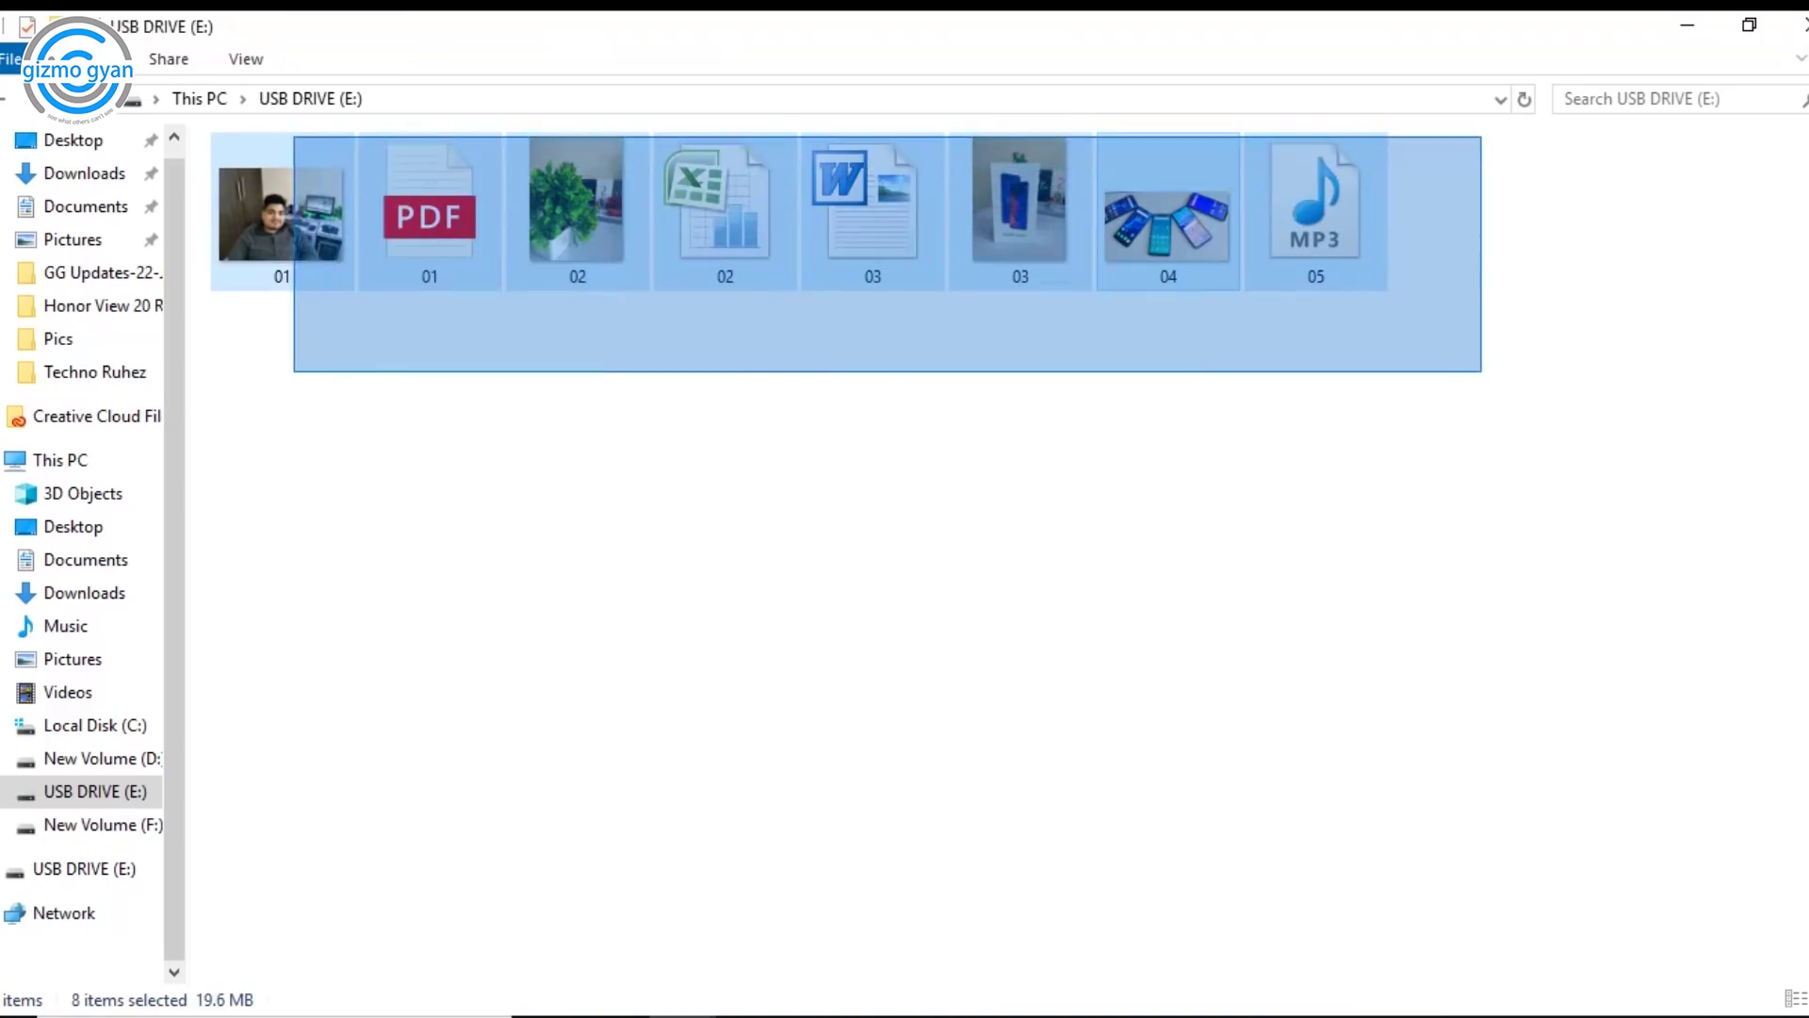
key(shift+Delete)
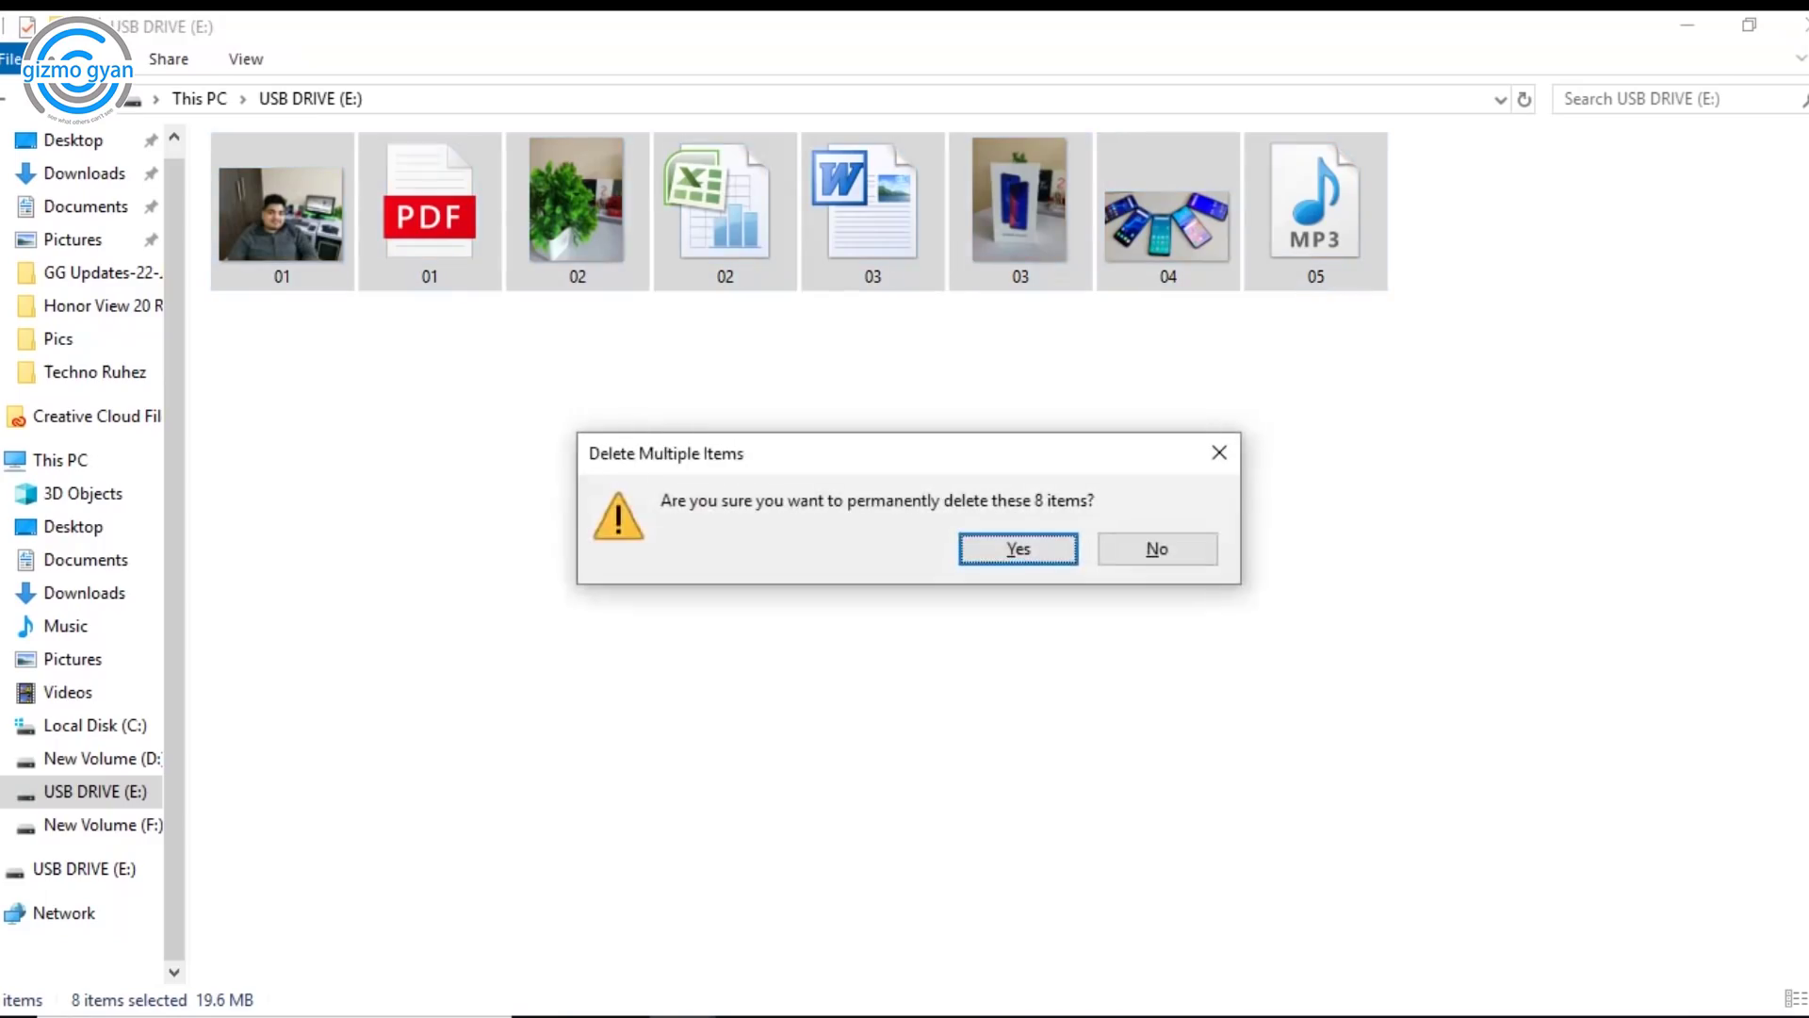
key(Return)
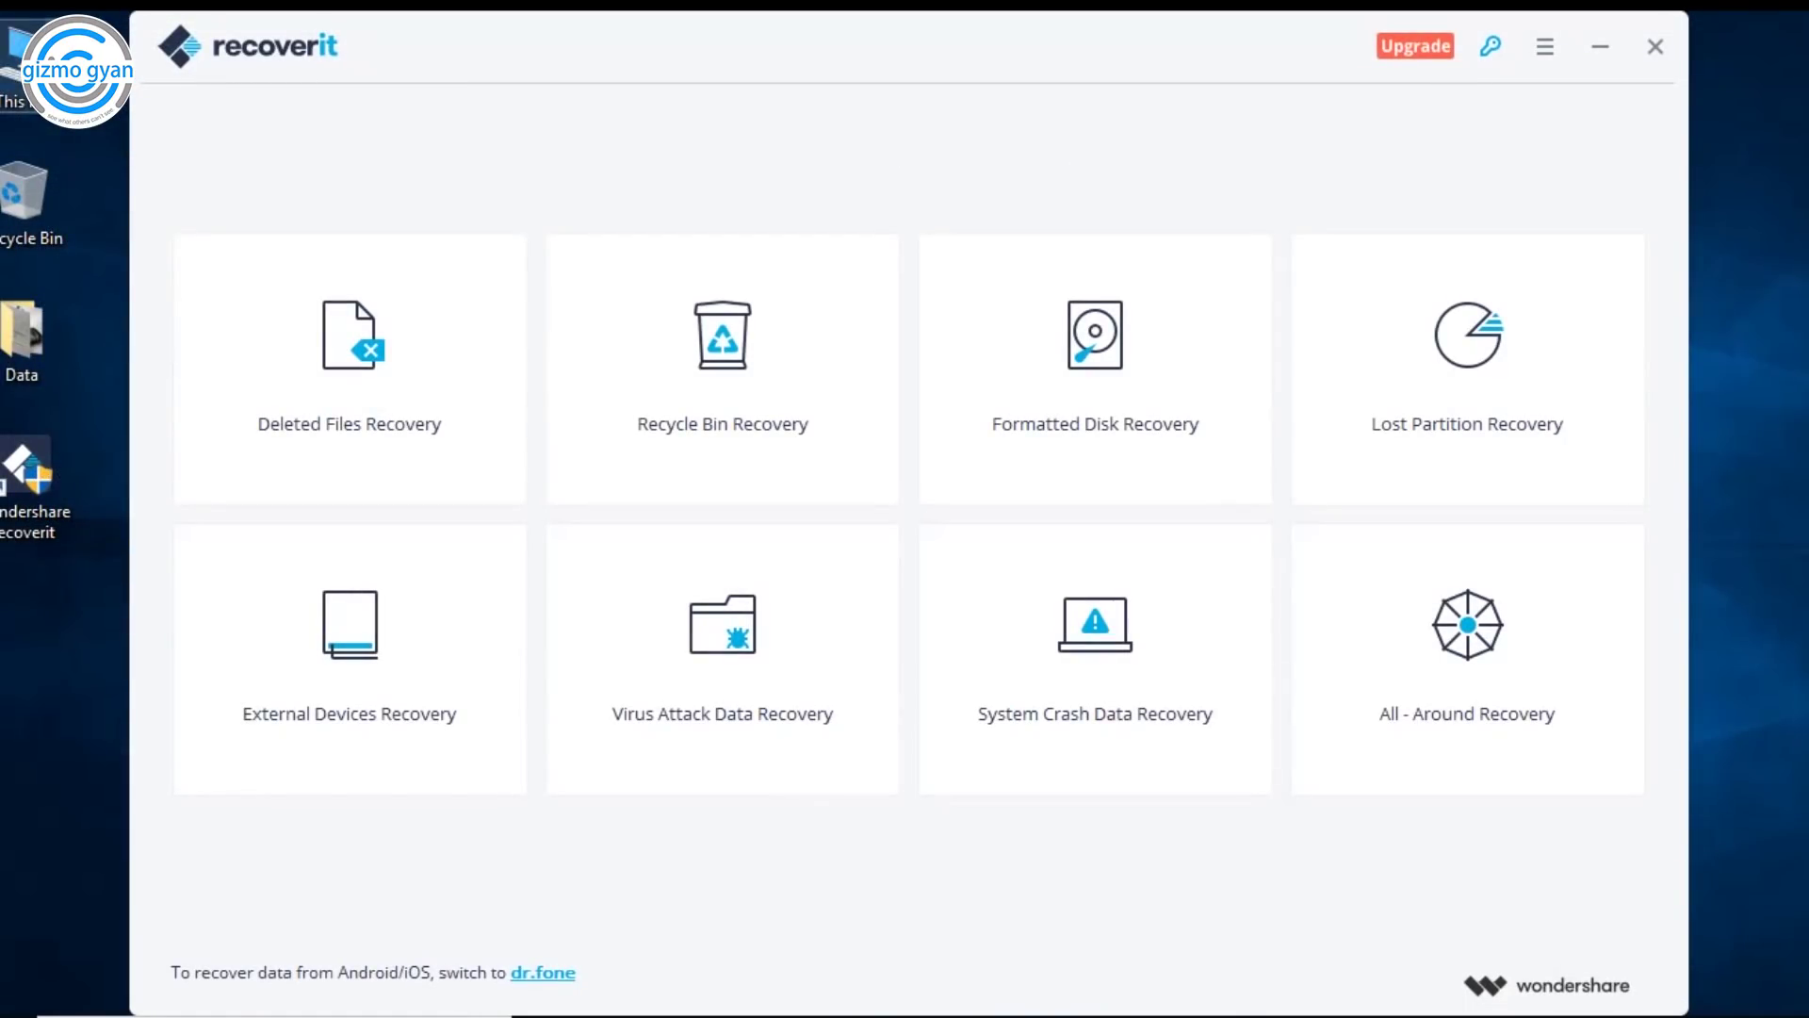
- Reopen USB DRIVE (E:) from This PC to check its contents, and close File Explorer
double_click(19, 66)
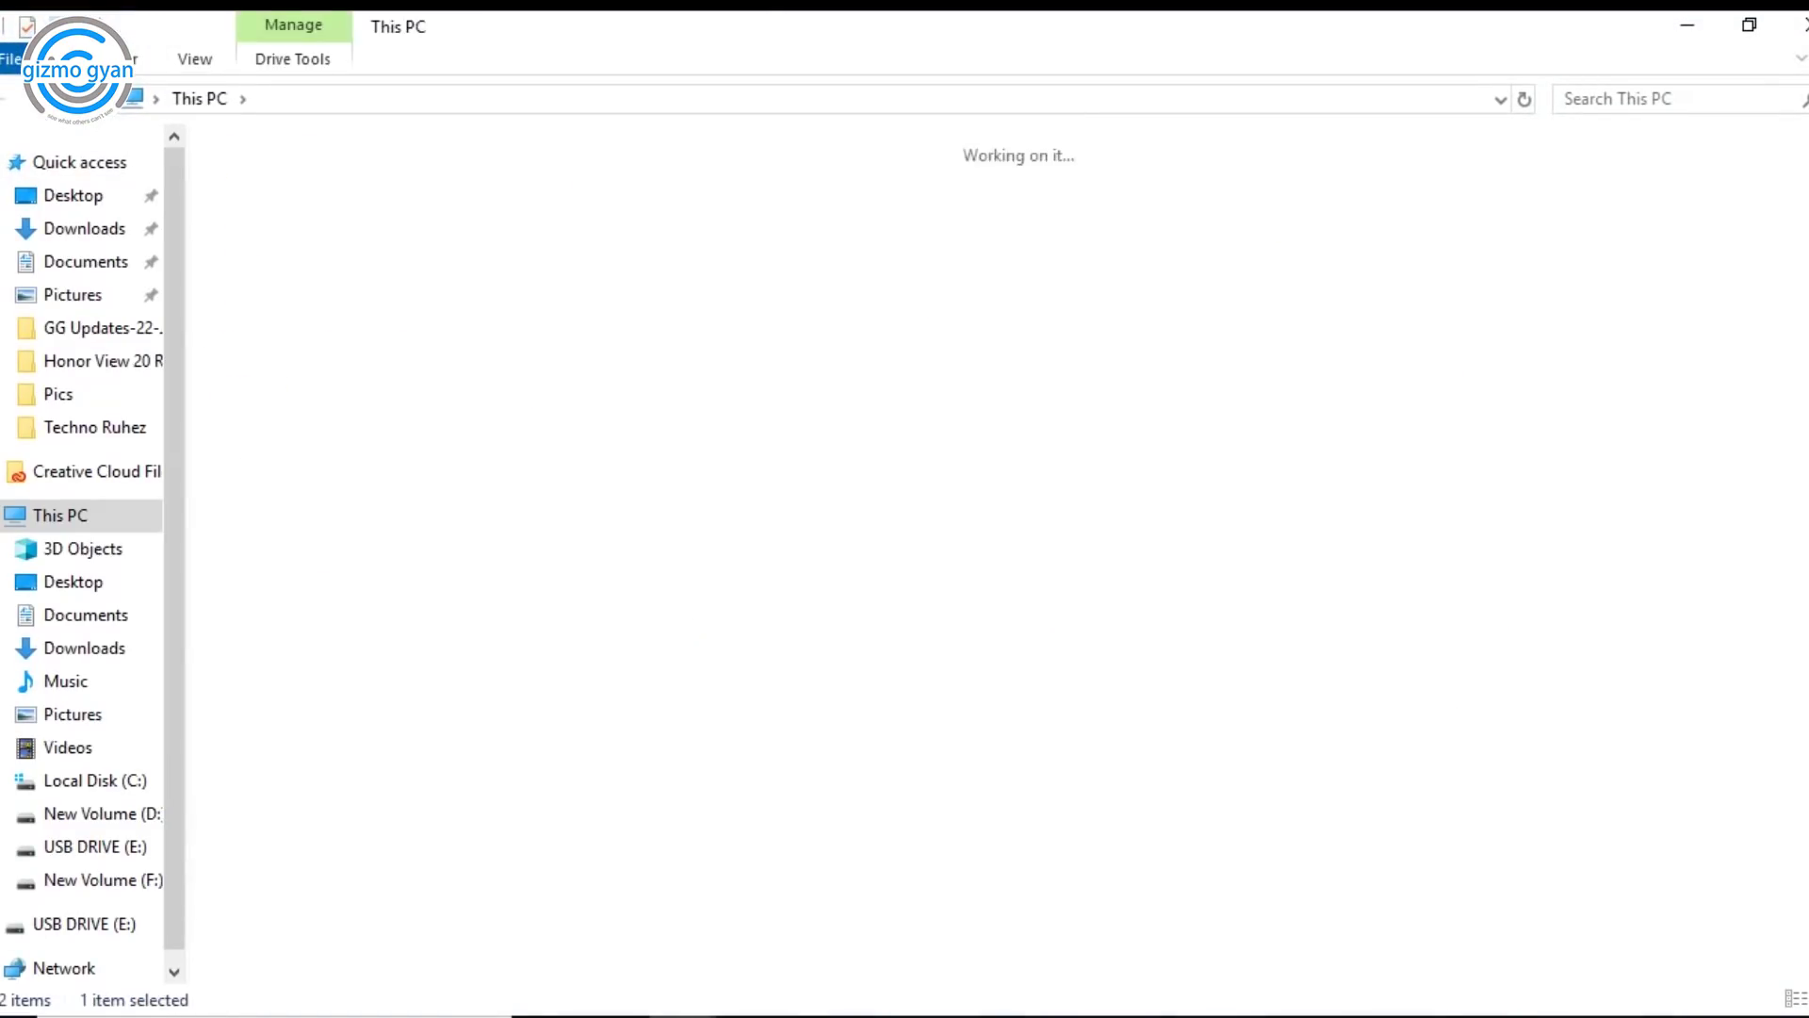
click(94, 847)
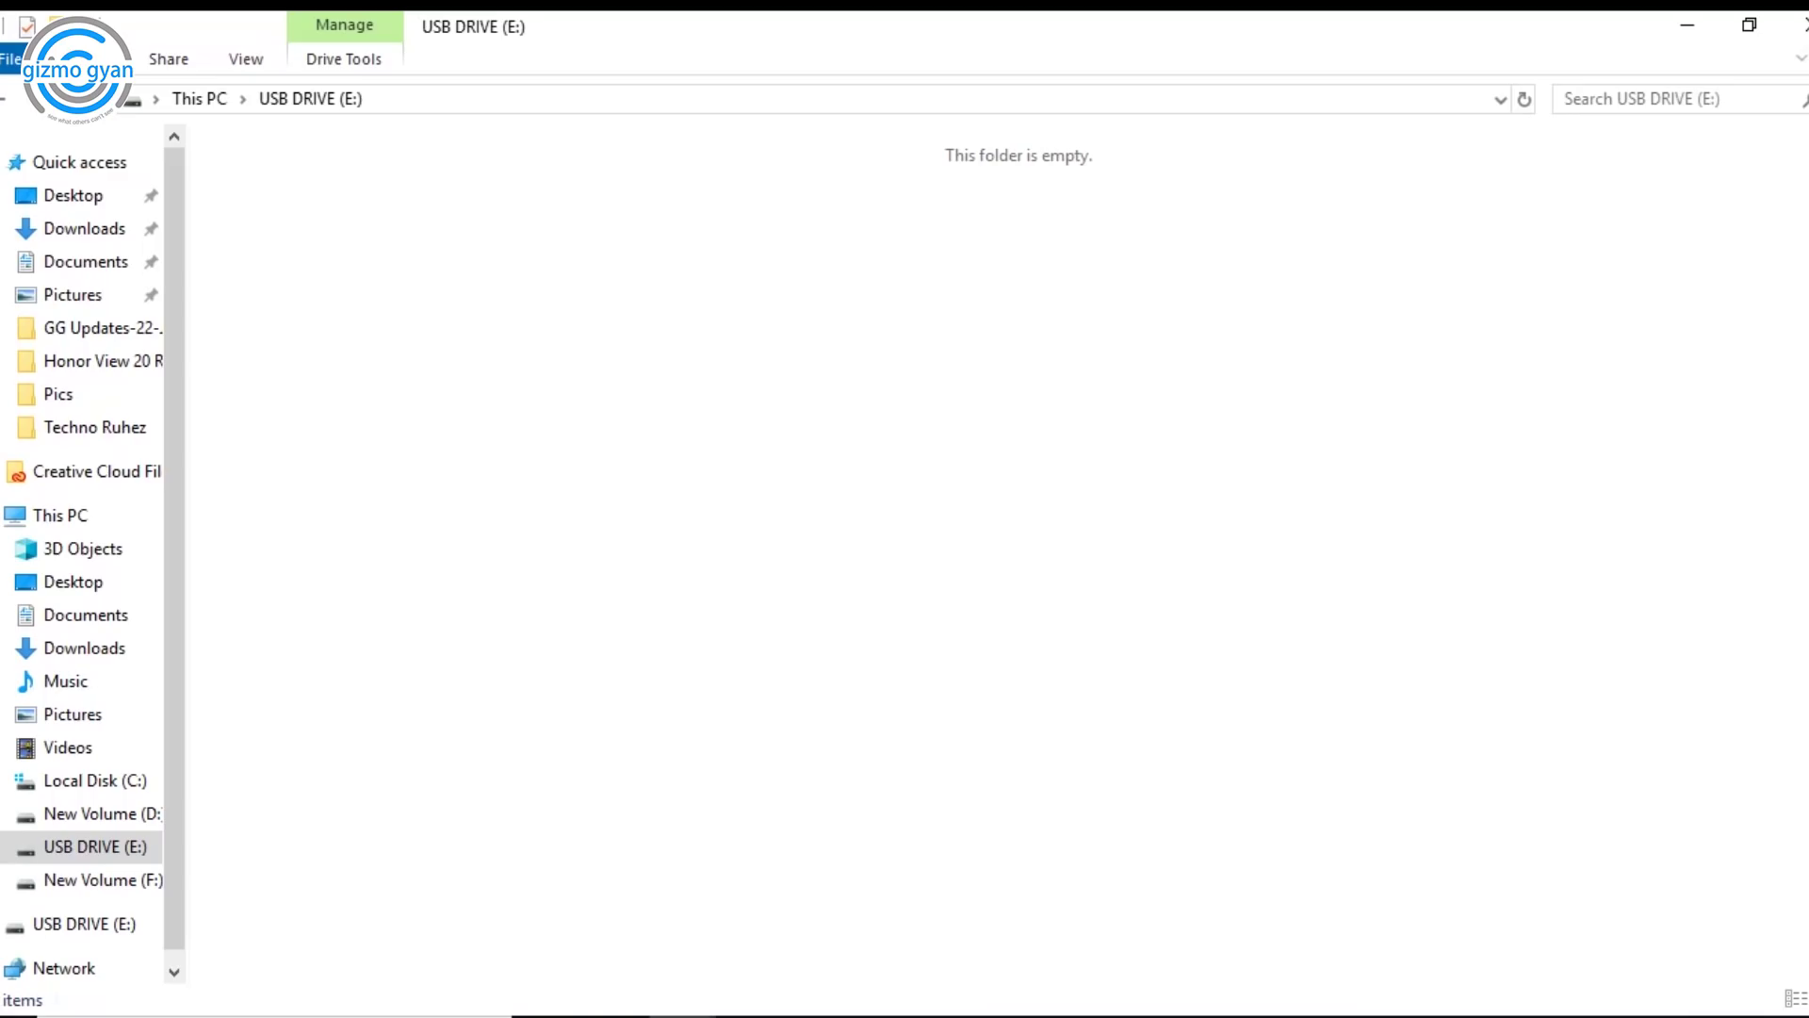
click(1795, 26)
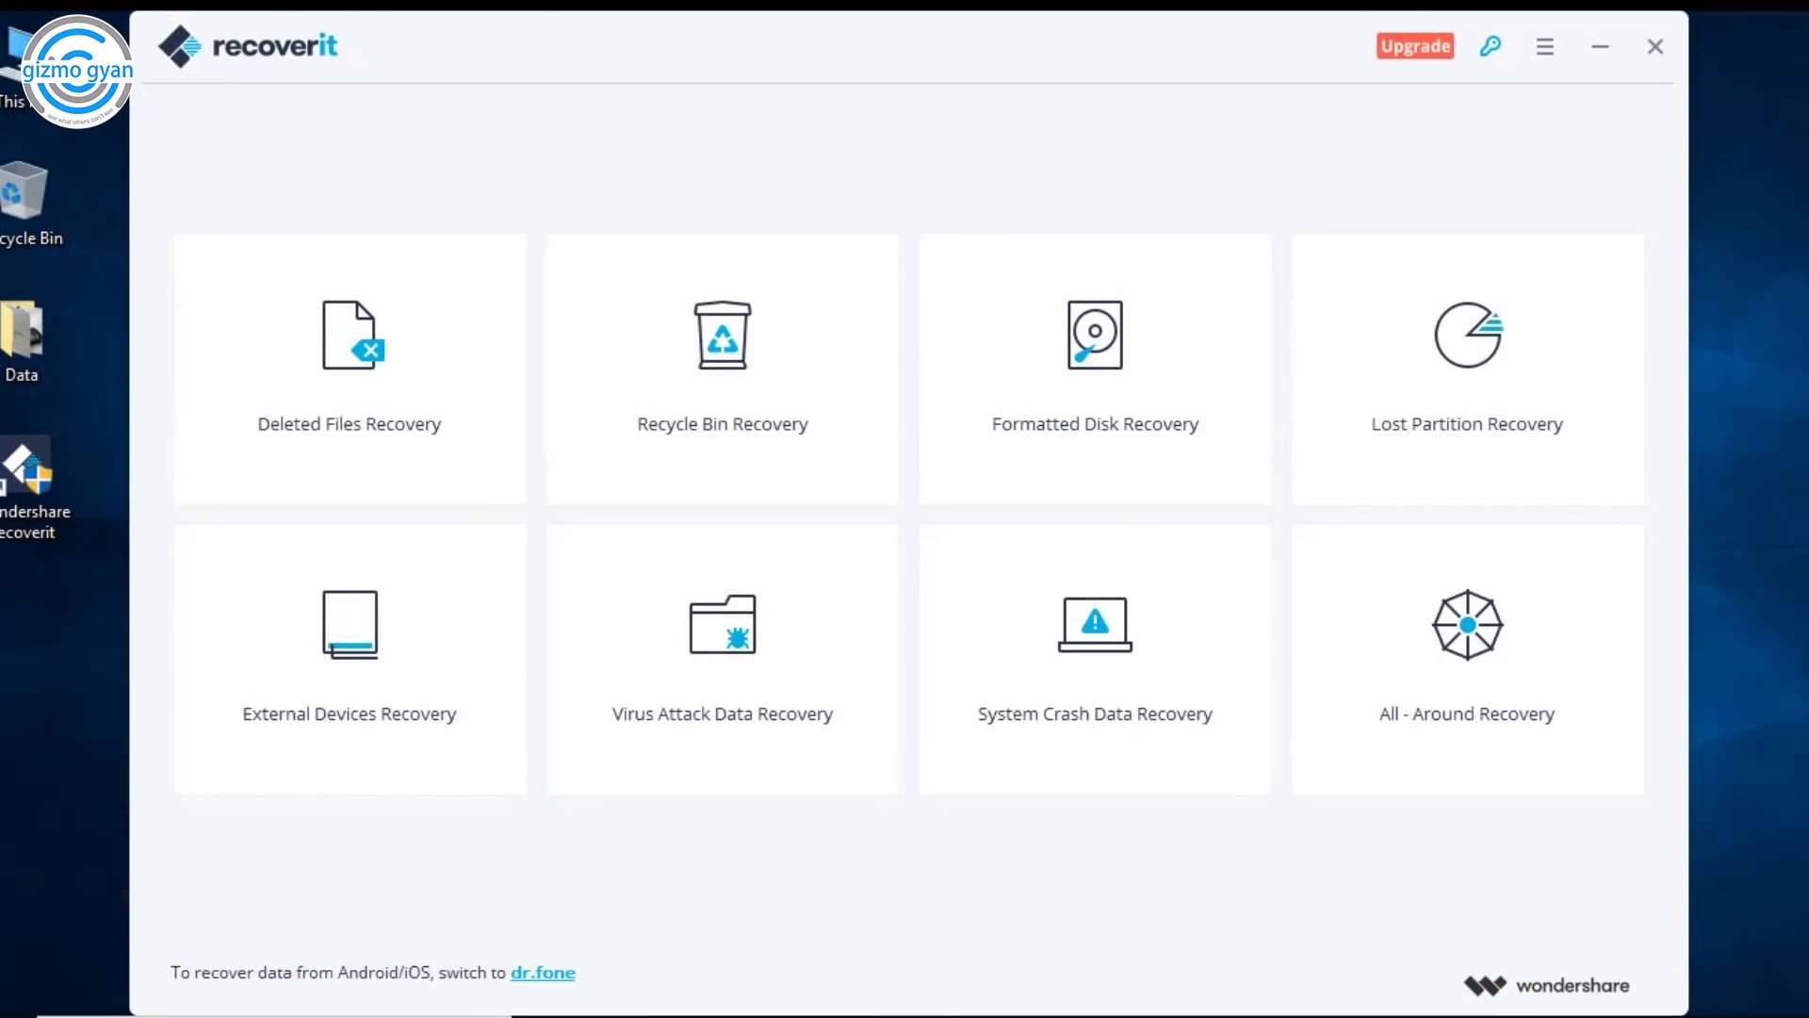
- Start an External Devices Recovery scan of USB DRIVE (E:) in Recoverit
click(349, 659)
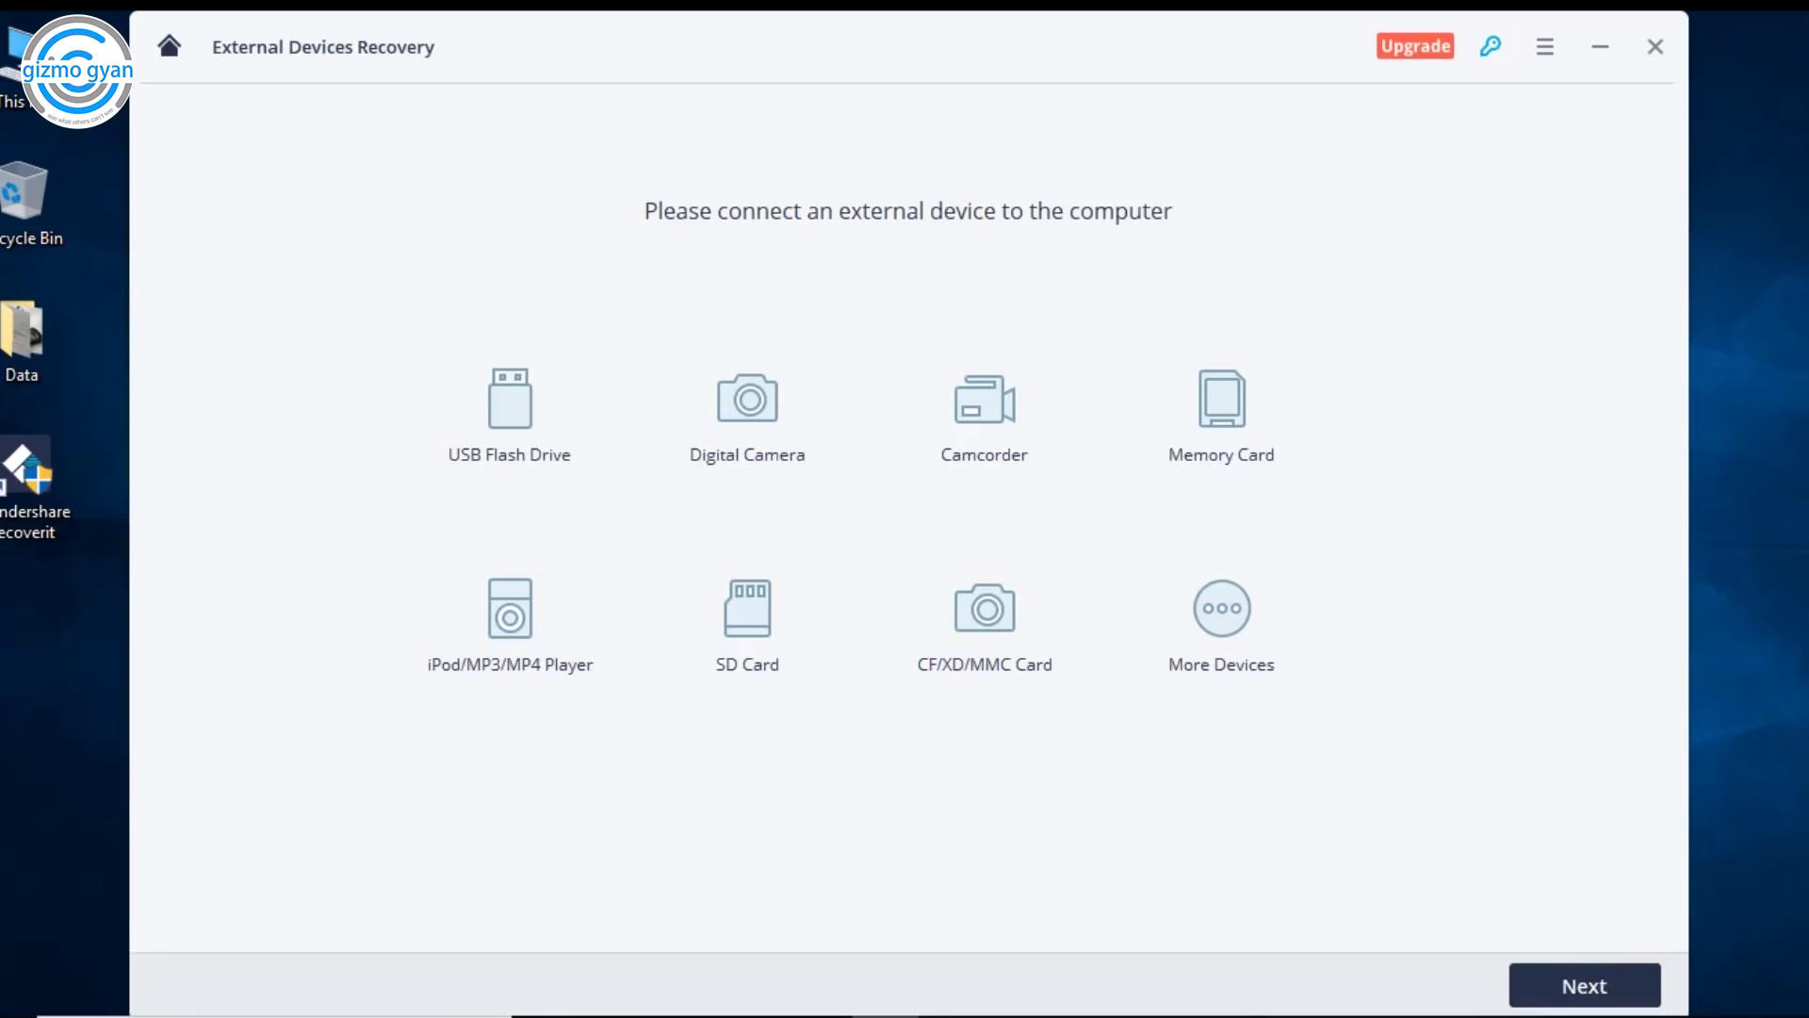
click(1590, 999)
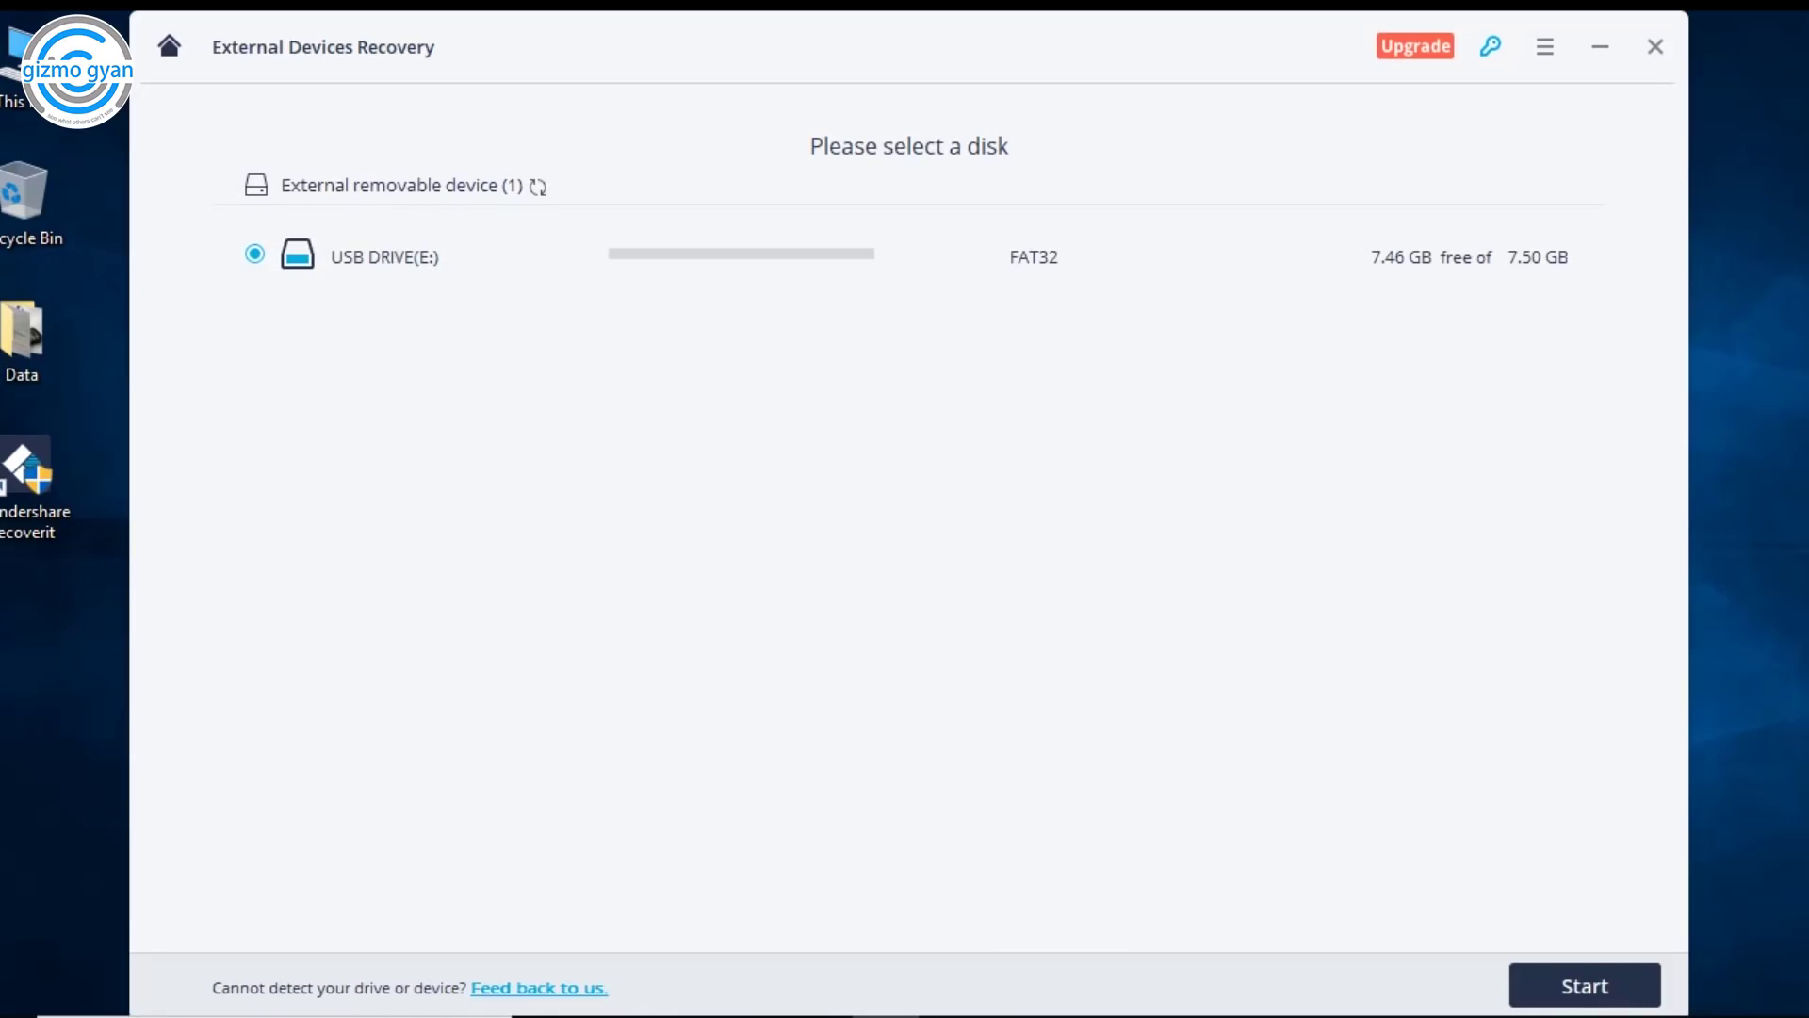
click(1584, 986)
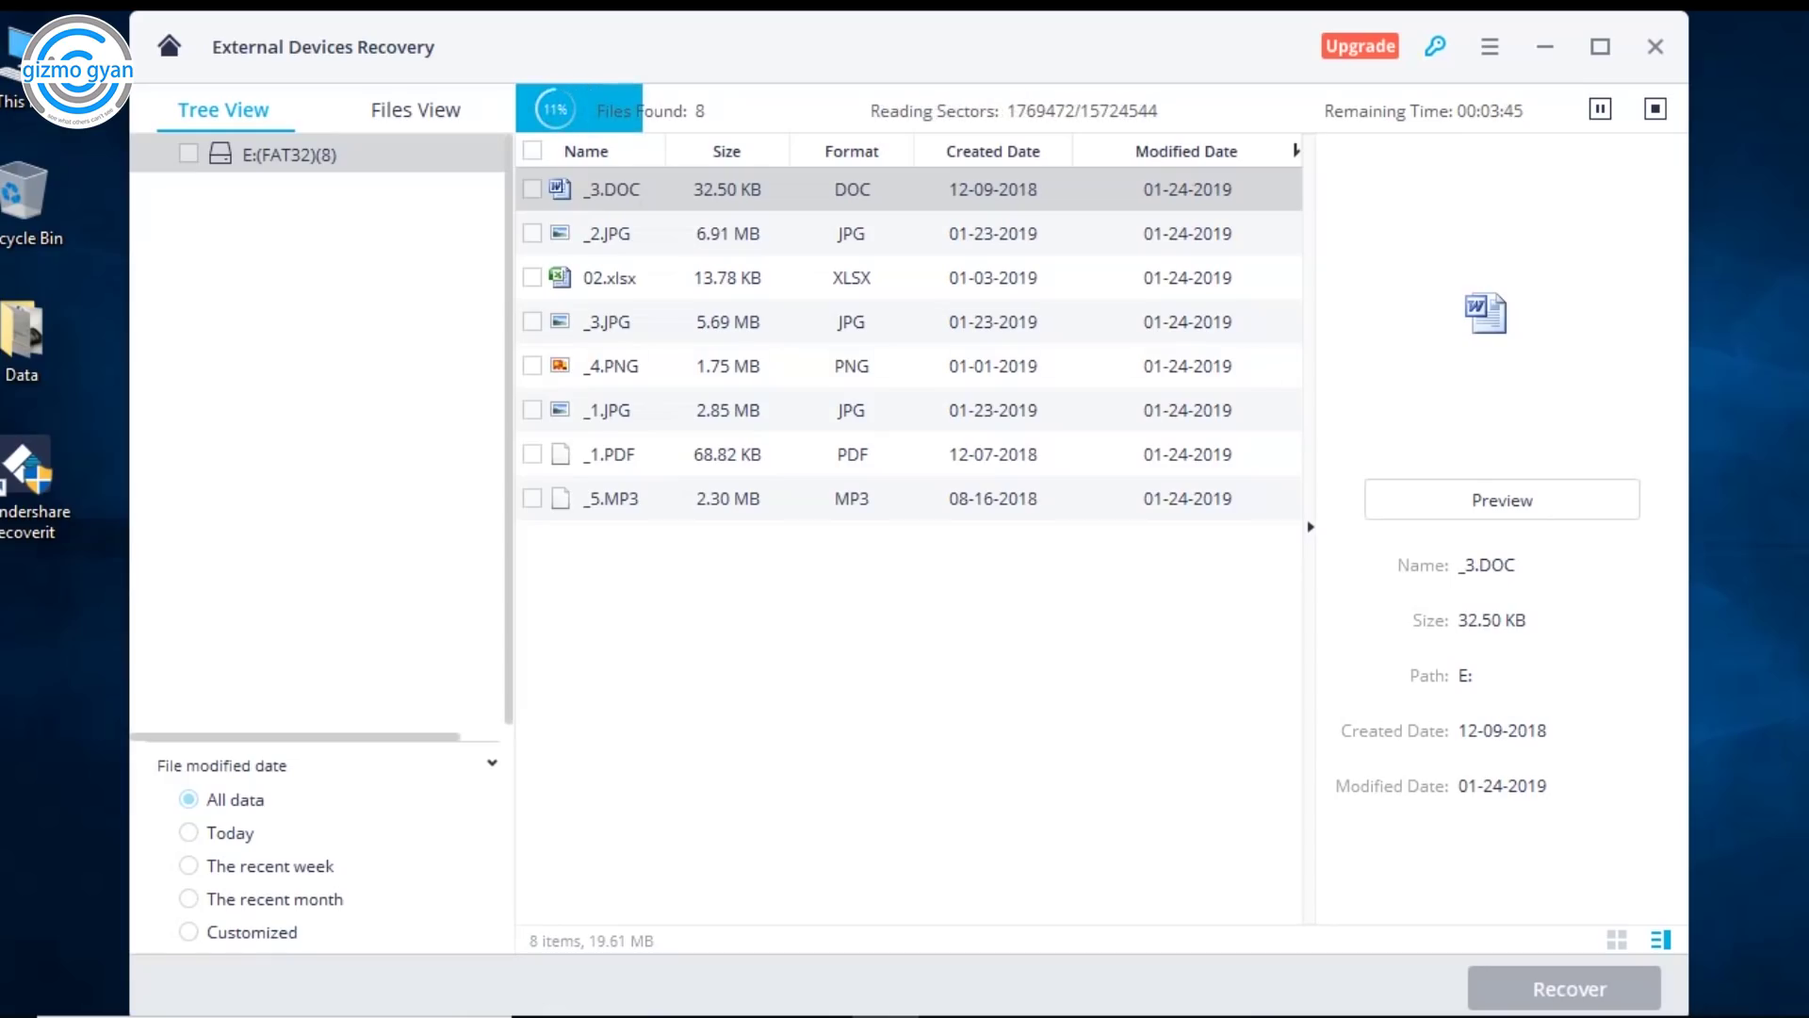
- View the _4.PNG thumbnail, mark all found files for recovery and proceed with the free evaluation version
click(610, 366)
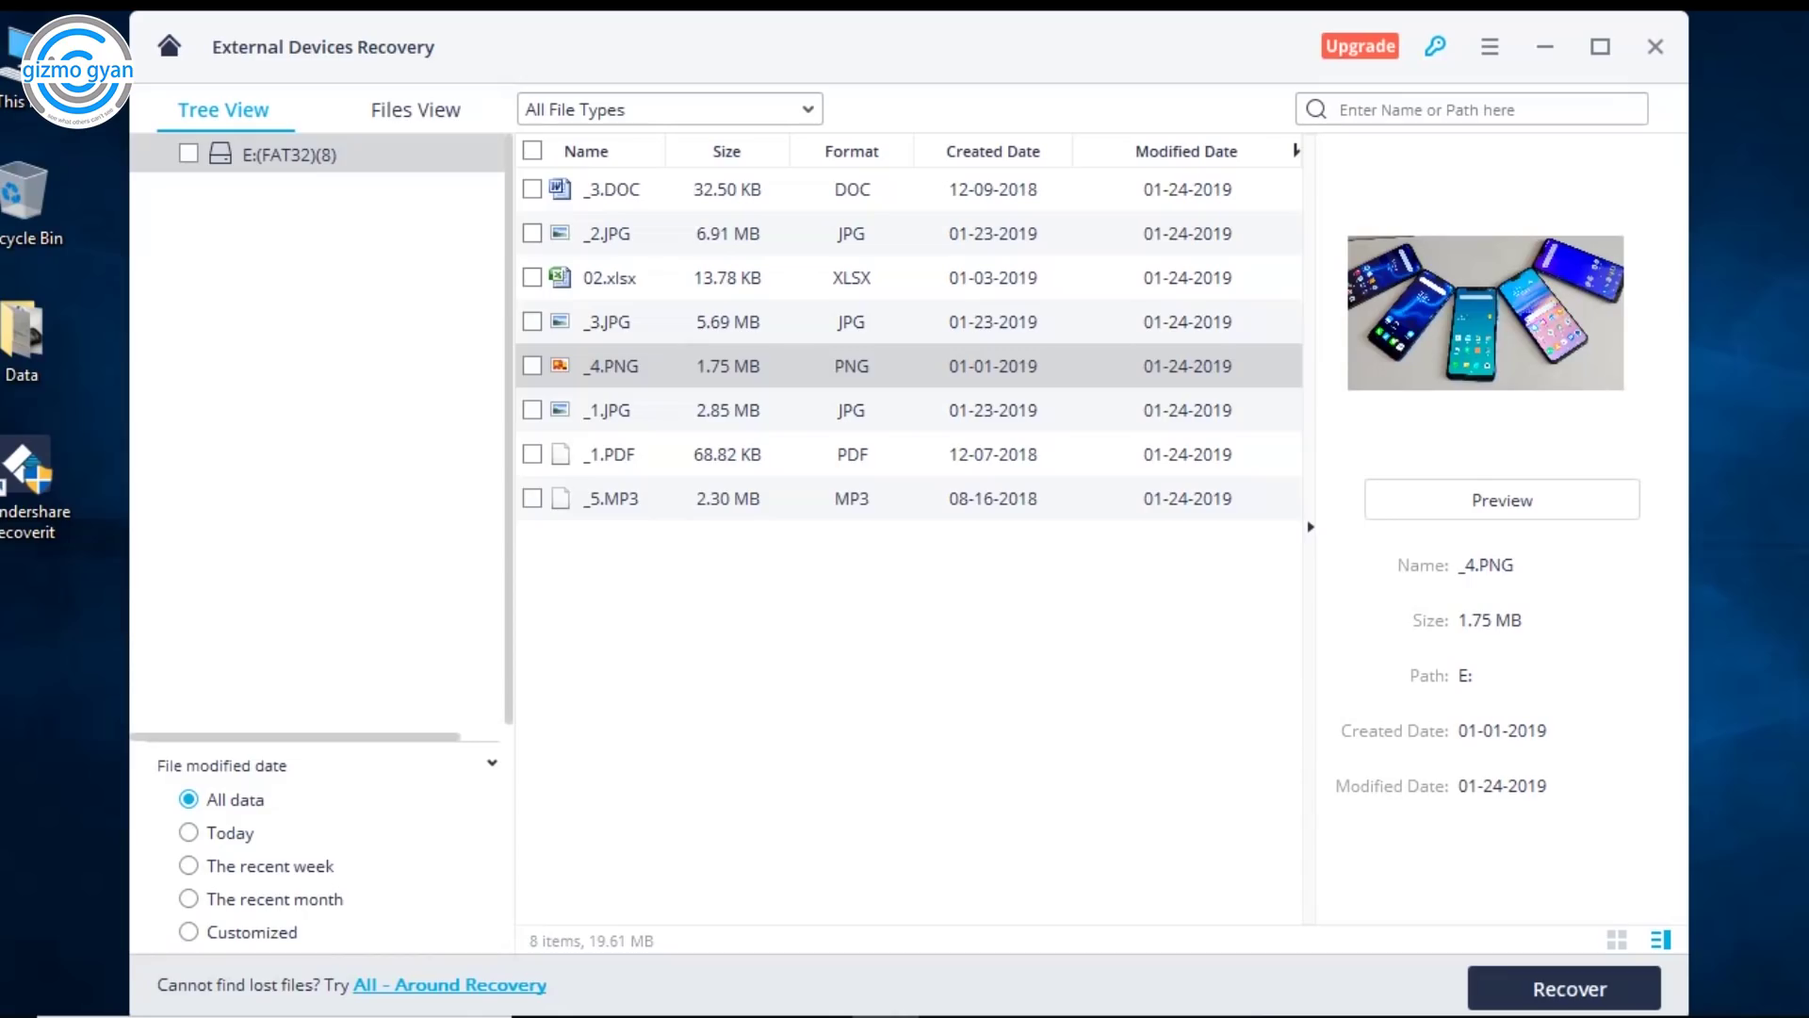
click(532, 150)
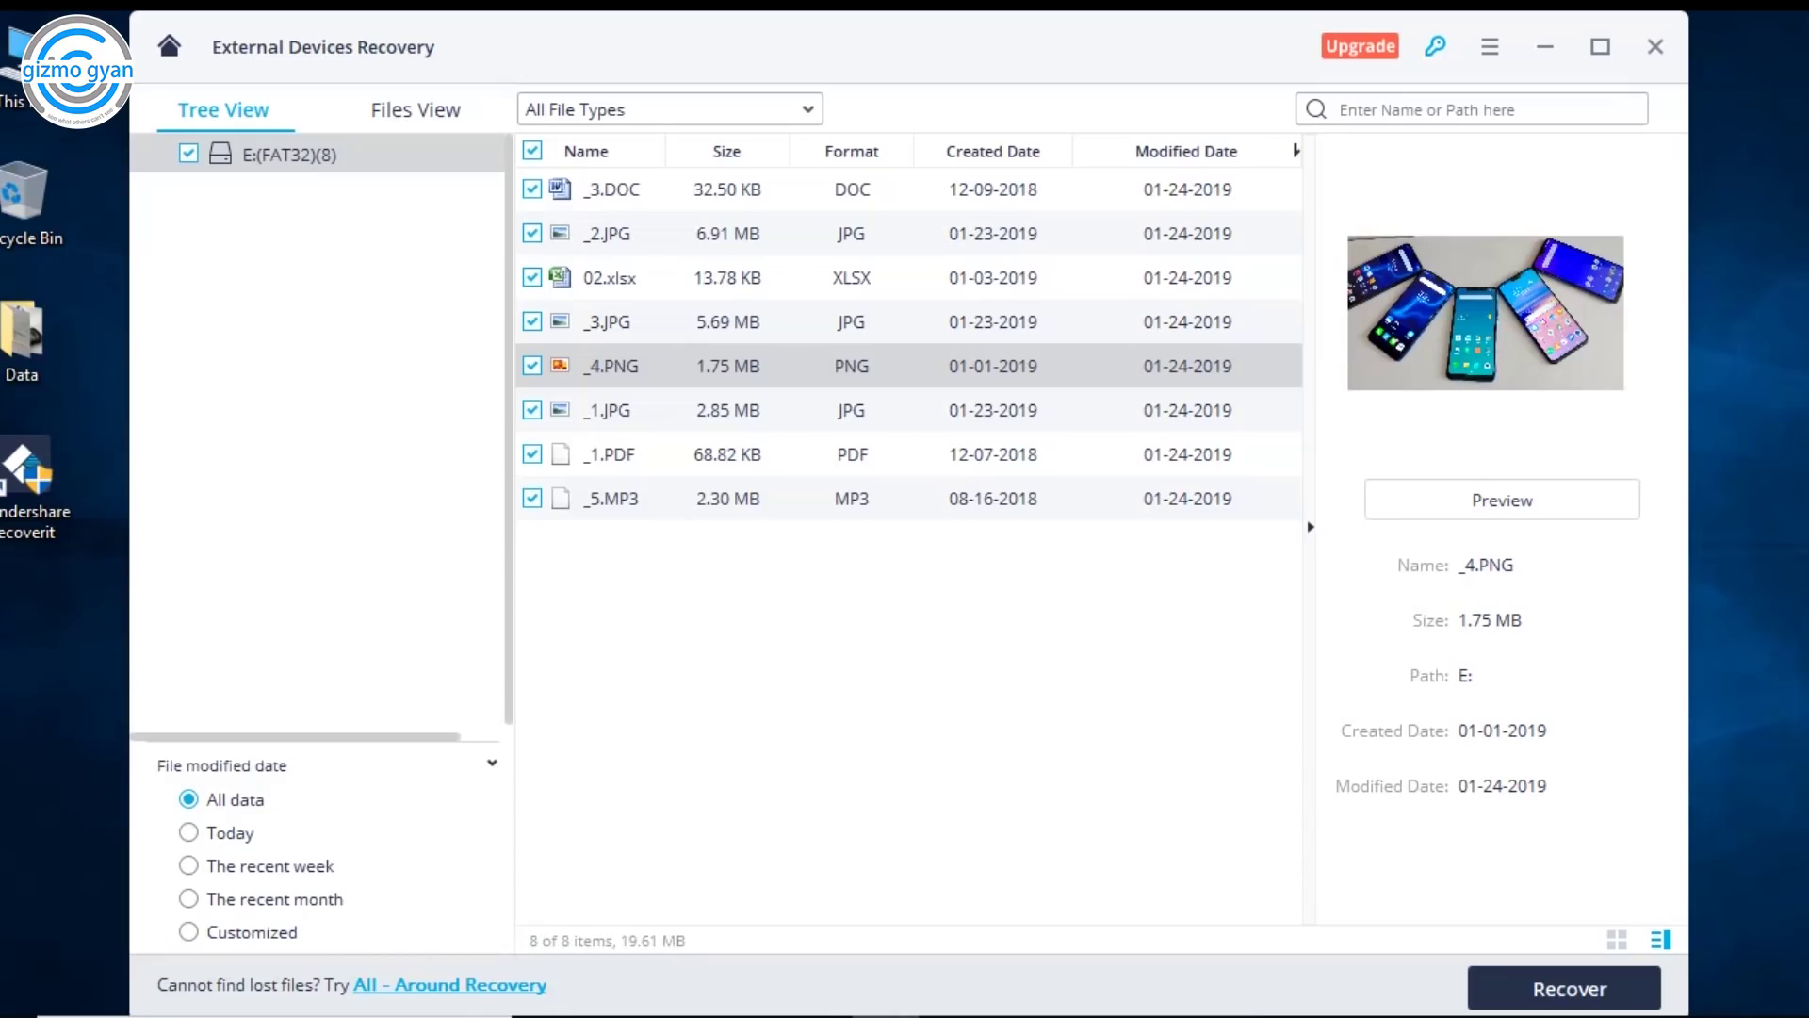
click(1565, 987)
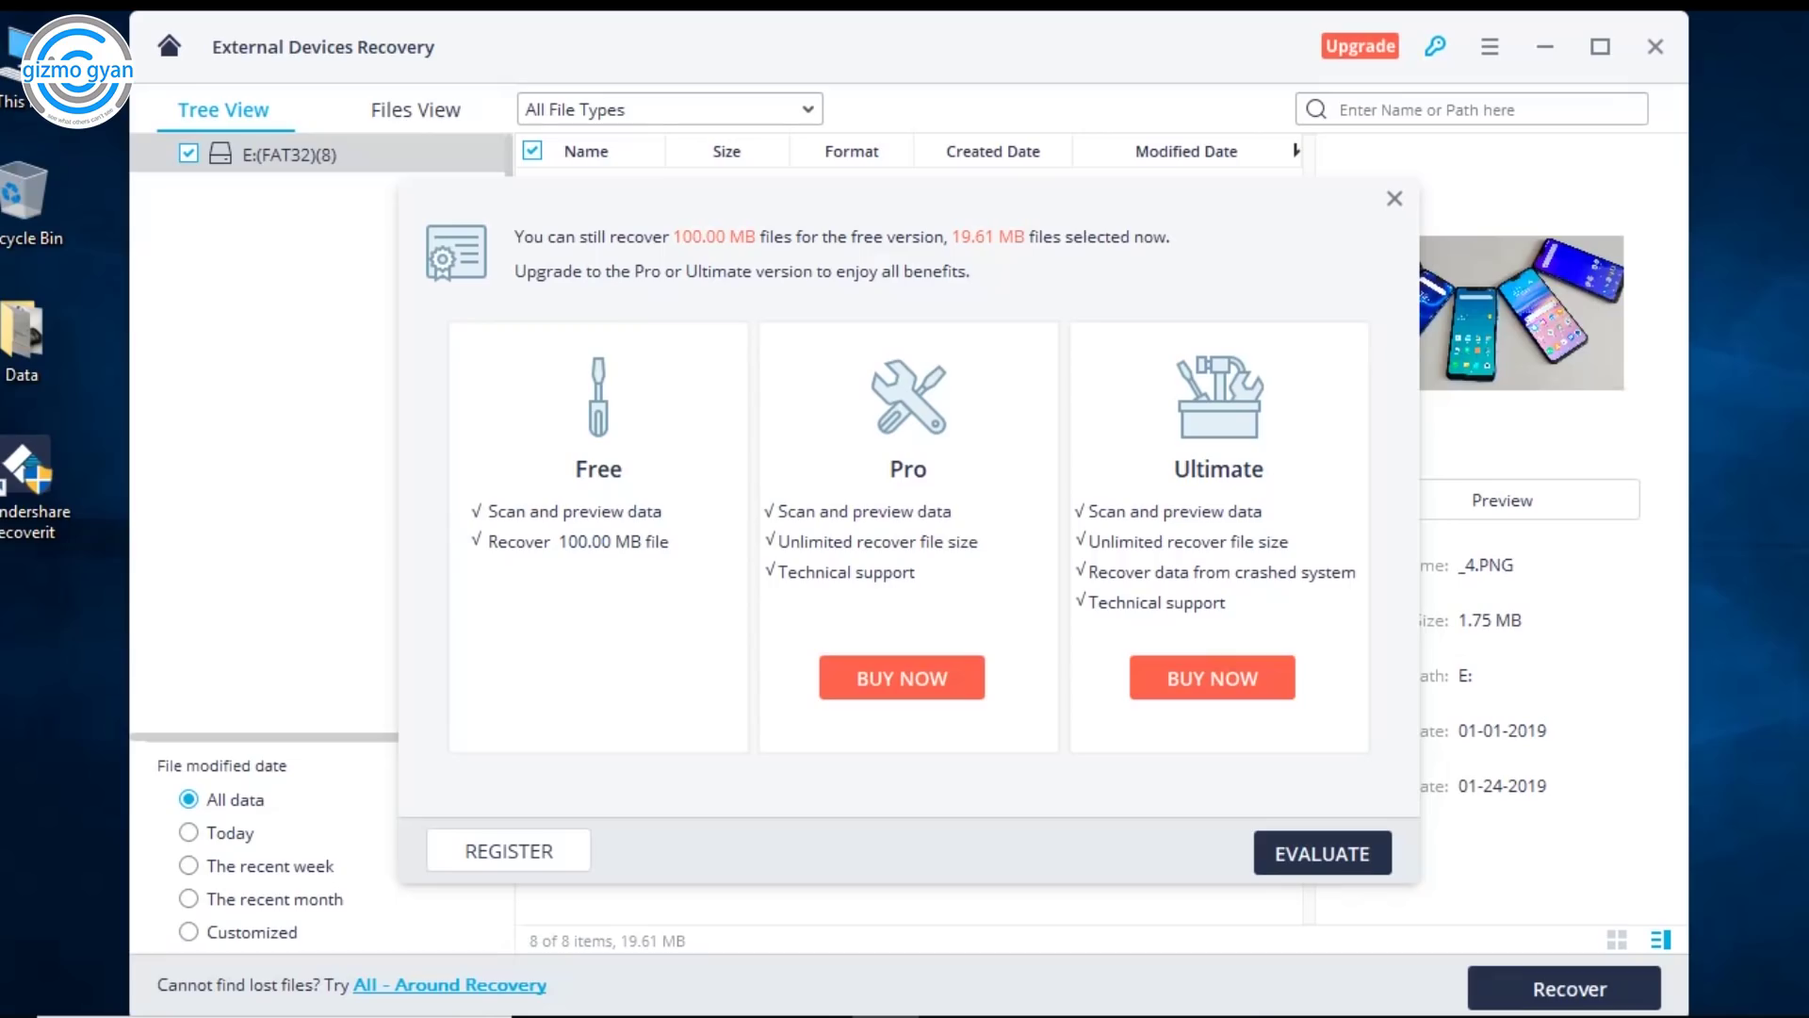
click(1322, 853)
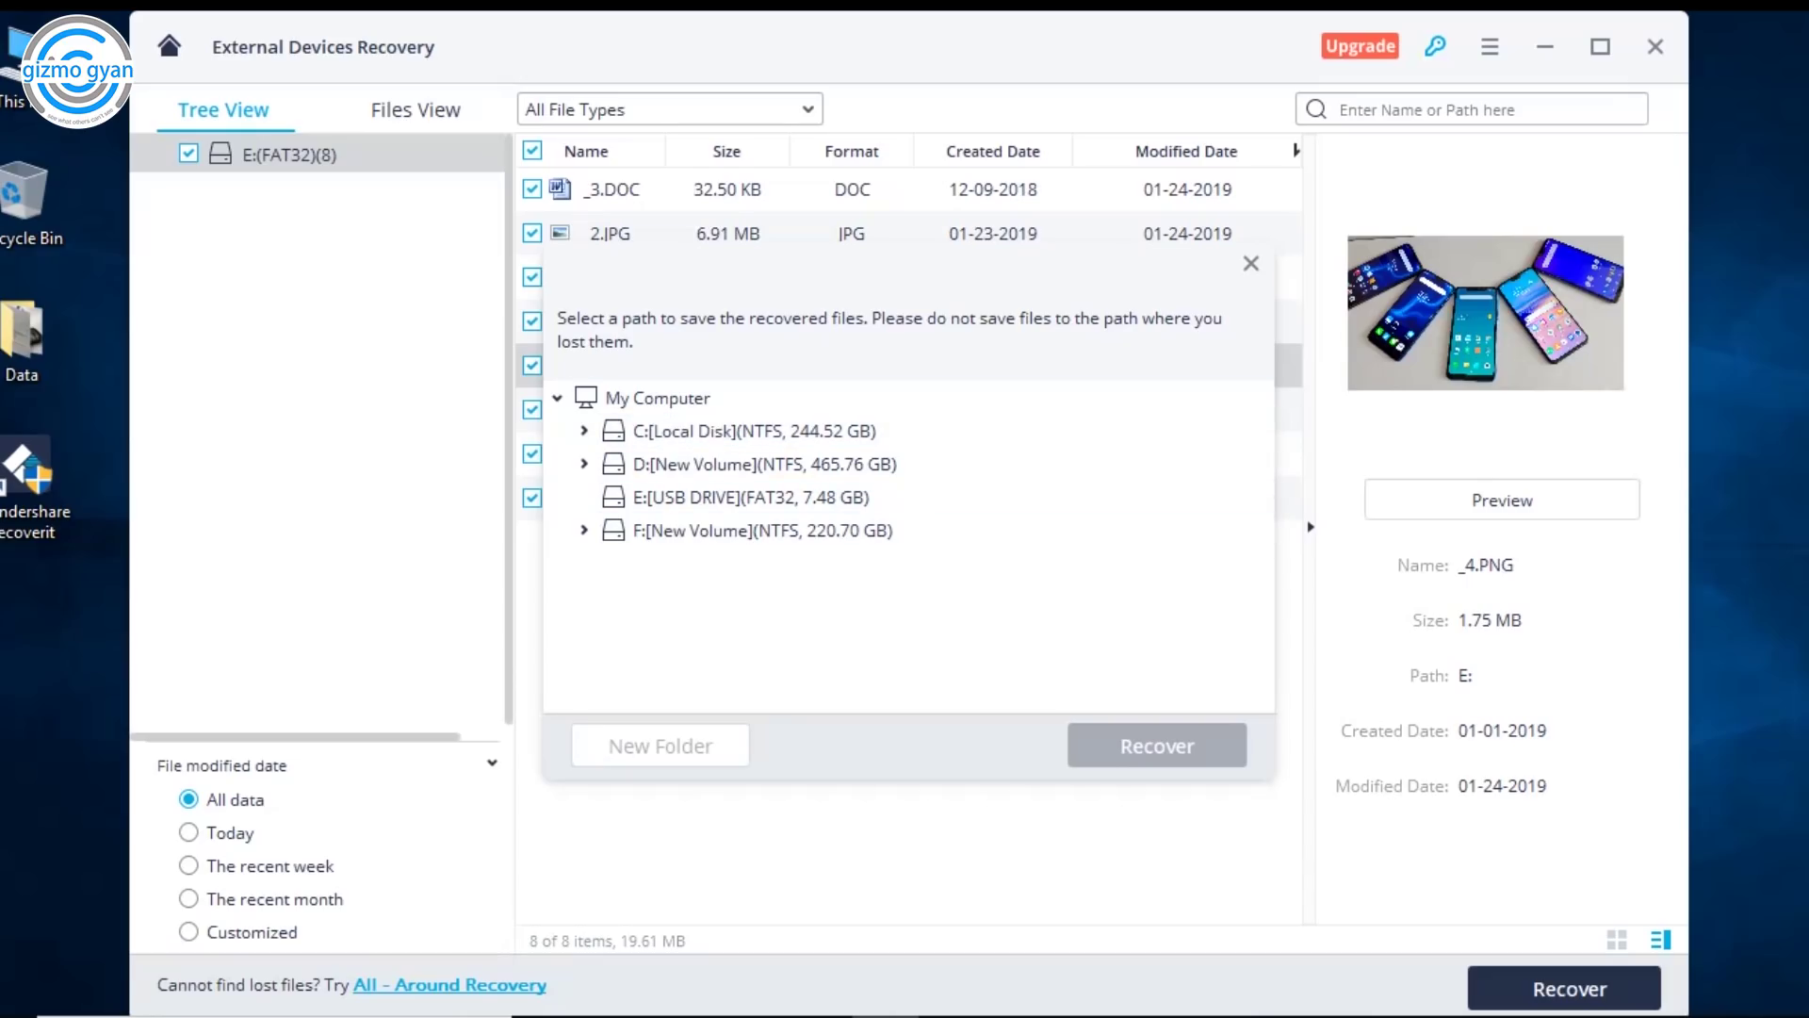
- Recover the marked files to E:[USB DRIVE] despite the same-path warning, with that drive also open in File Explorer
click(750, 496)
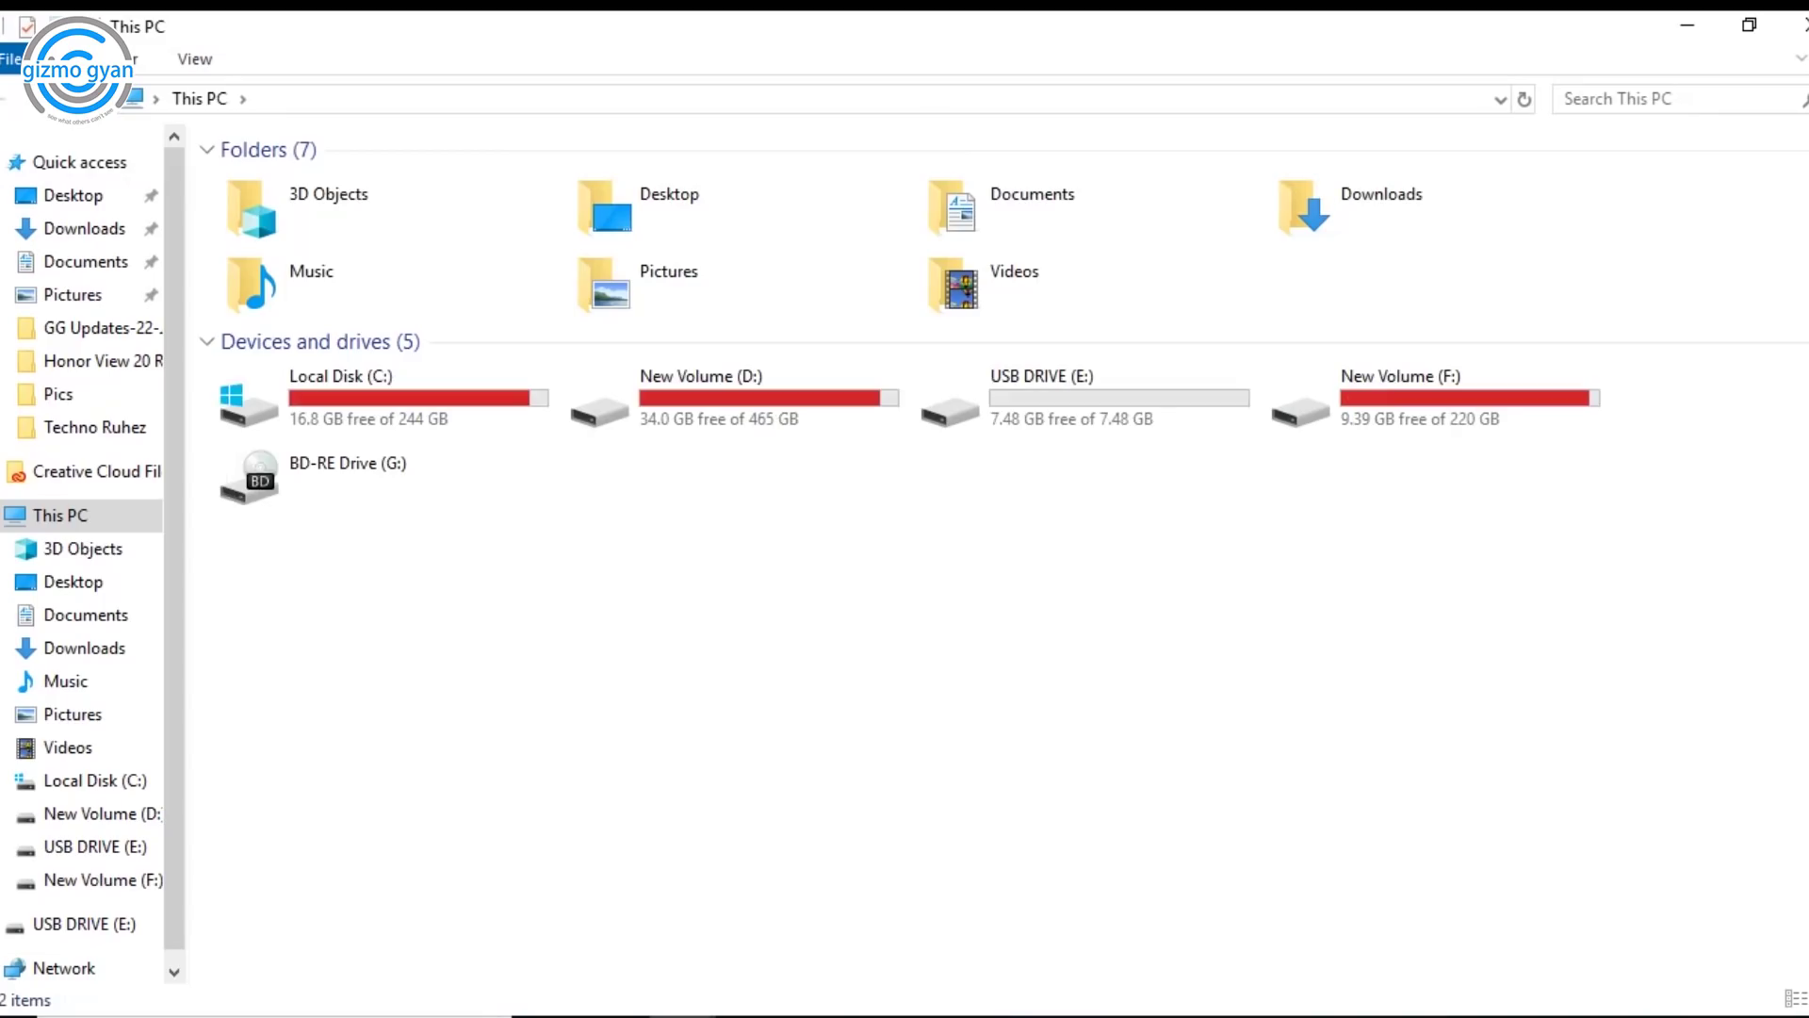
double_click(1084, 398)
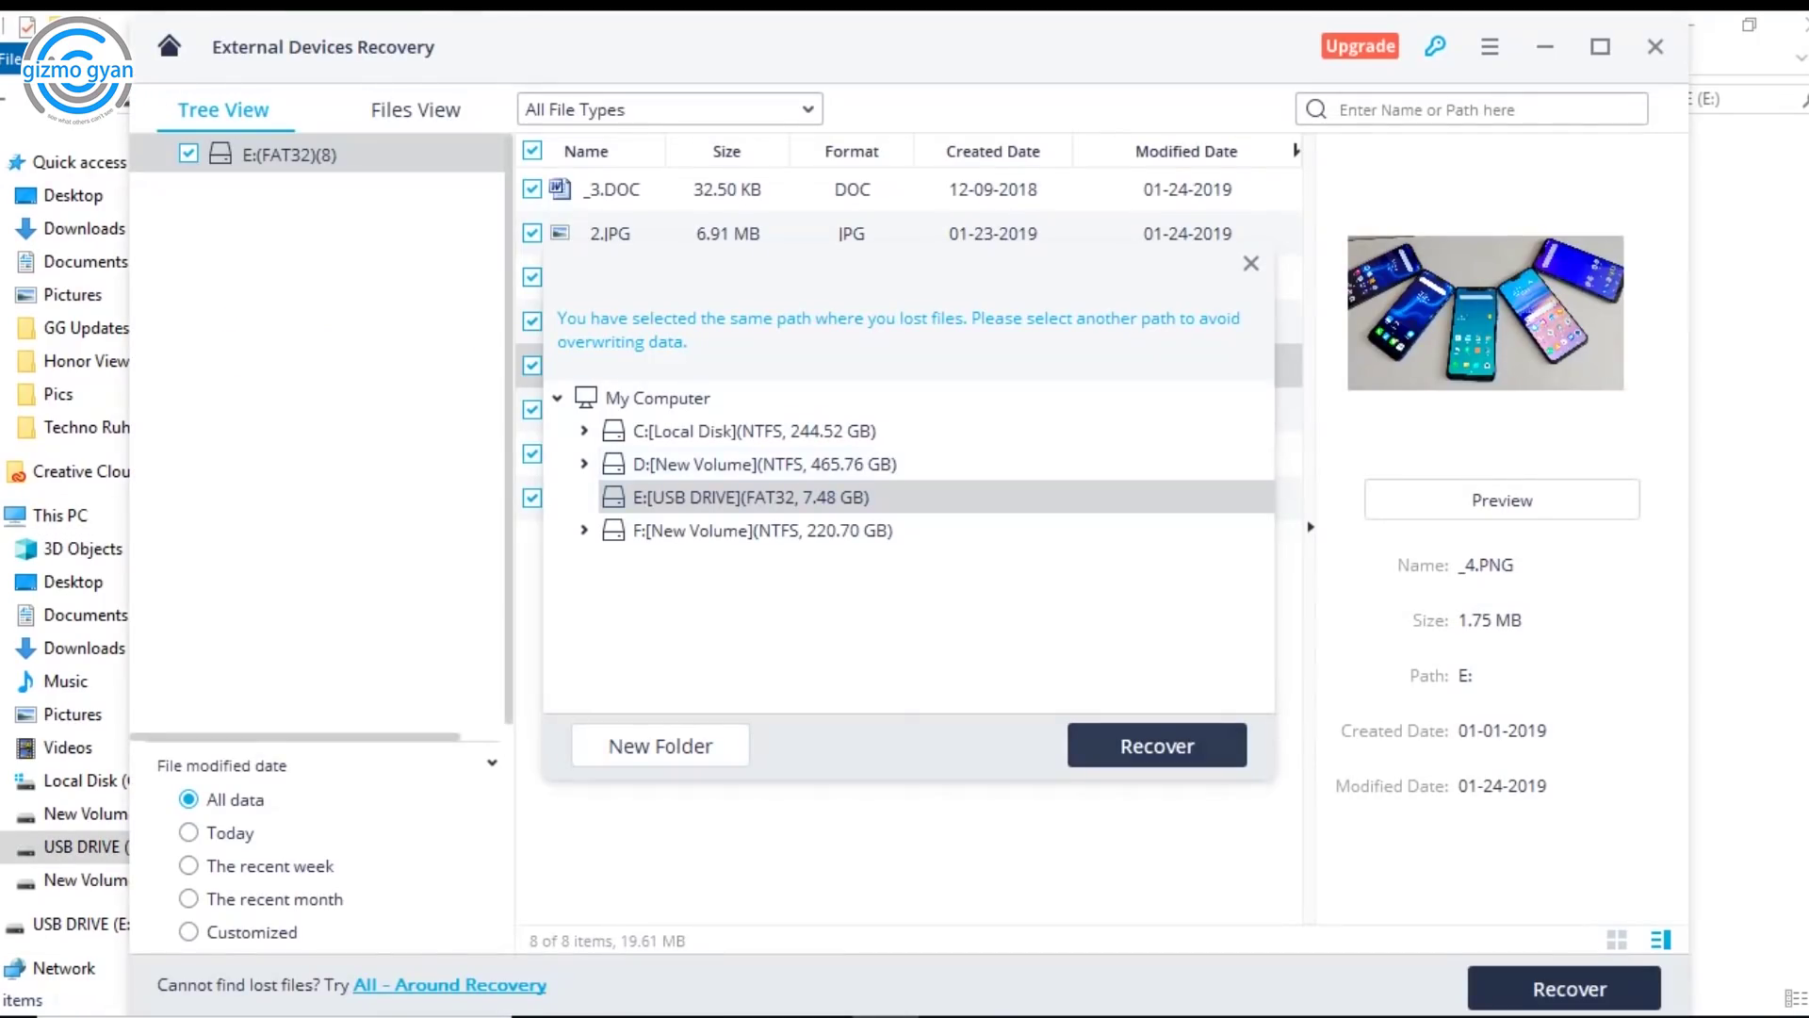
click(1156, 745)
click(1018, 647)
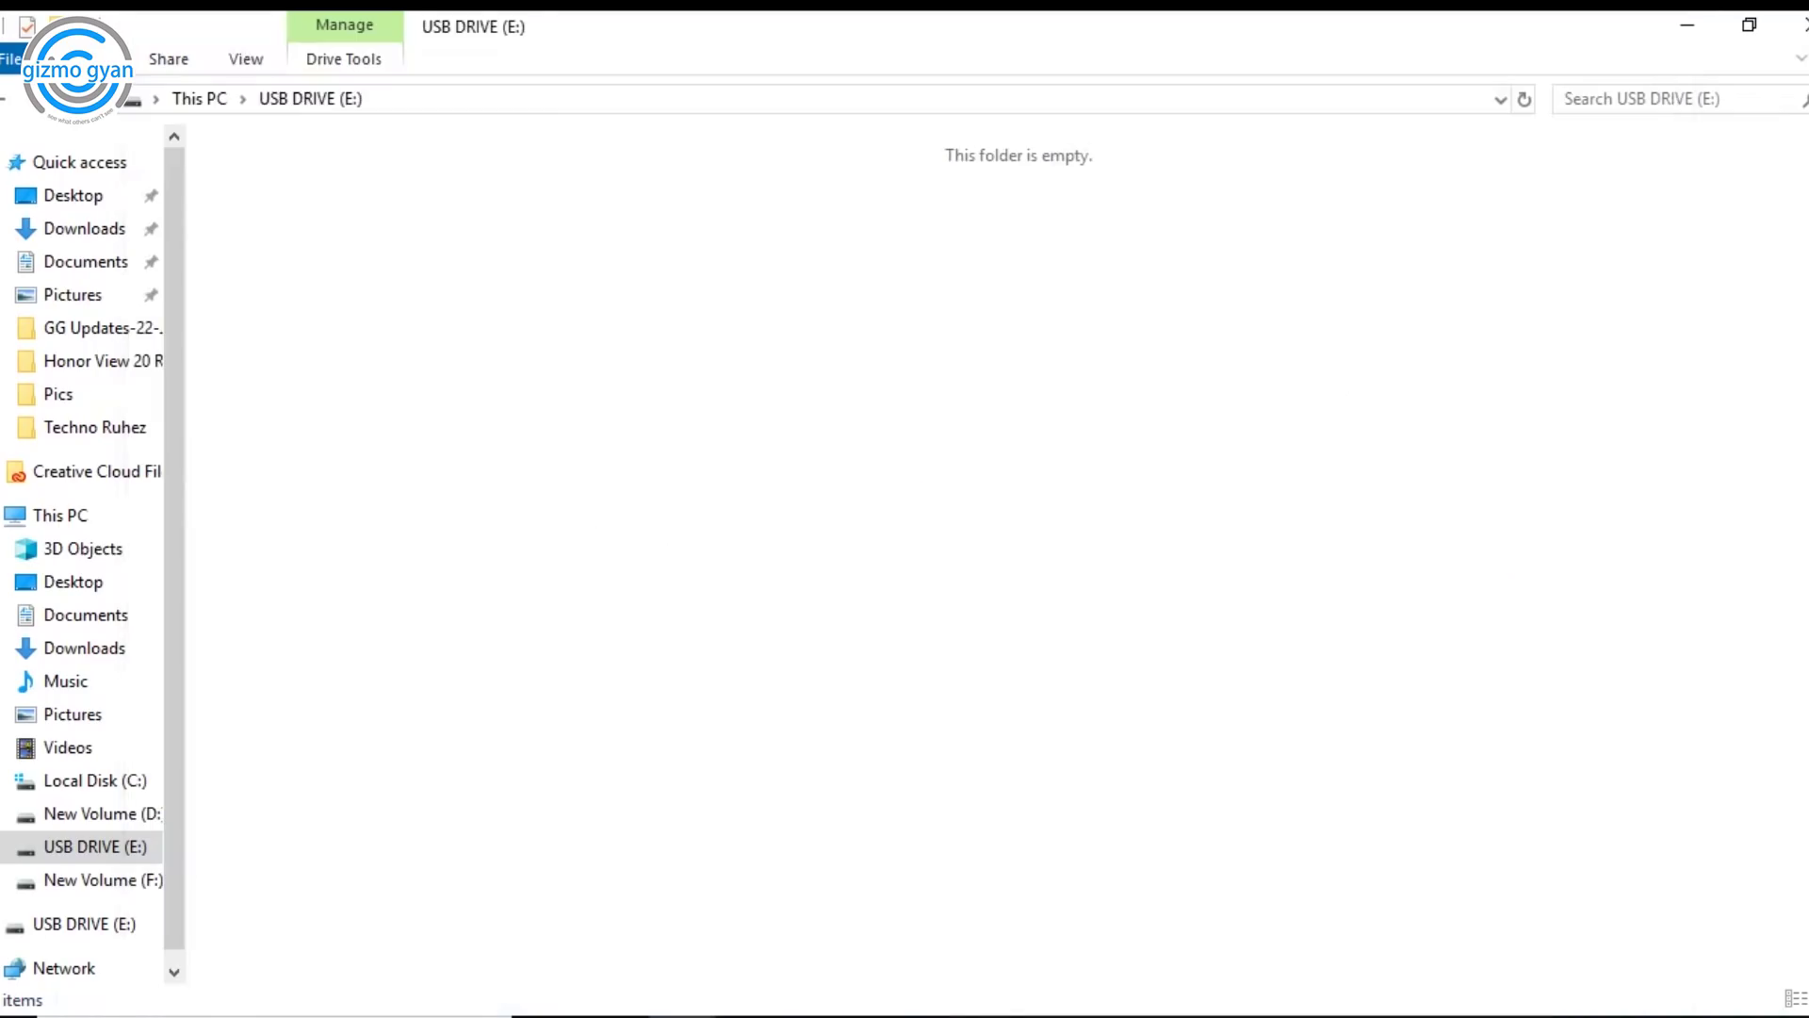
- Refresh the USB drive's contents in File Explorer and open the E folder inside "Recoverit 2019-01-24 at 14.47.03"
right_click(1169, 578)
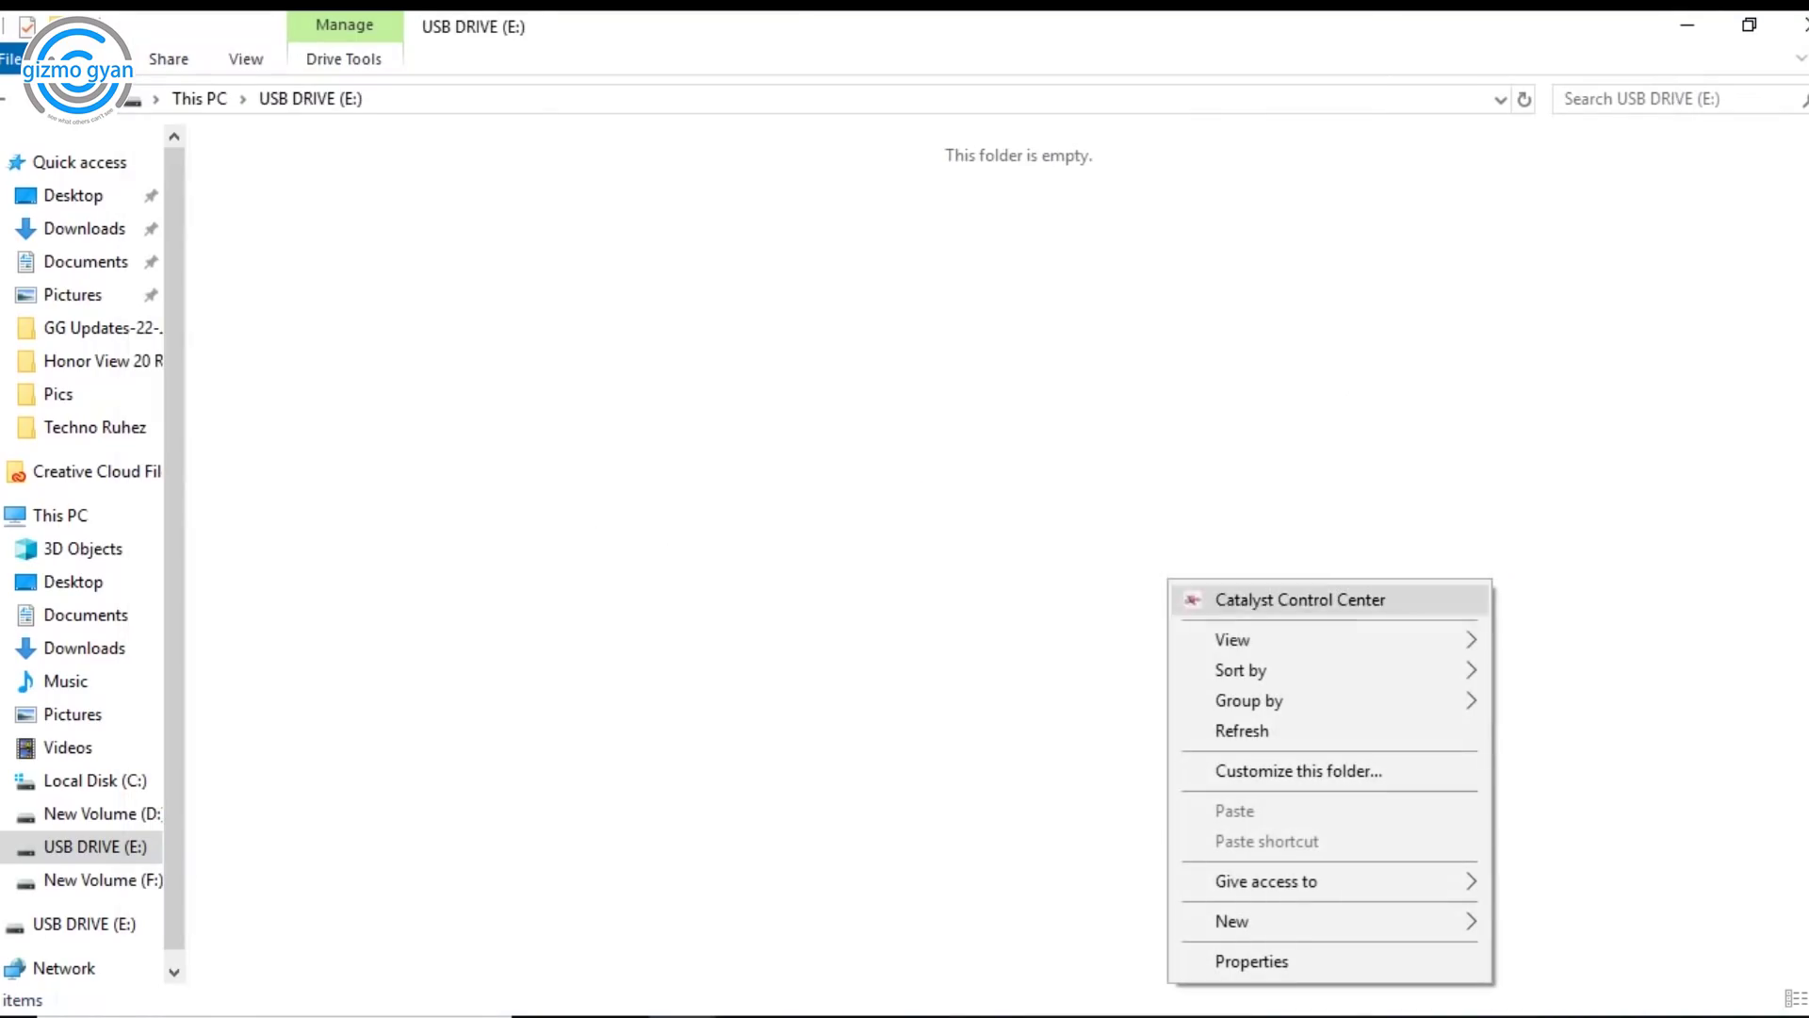
click(1242, 730)
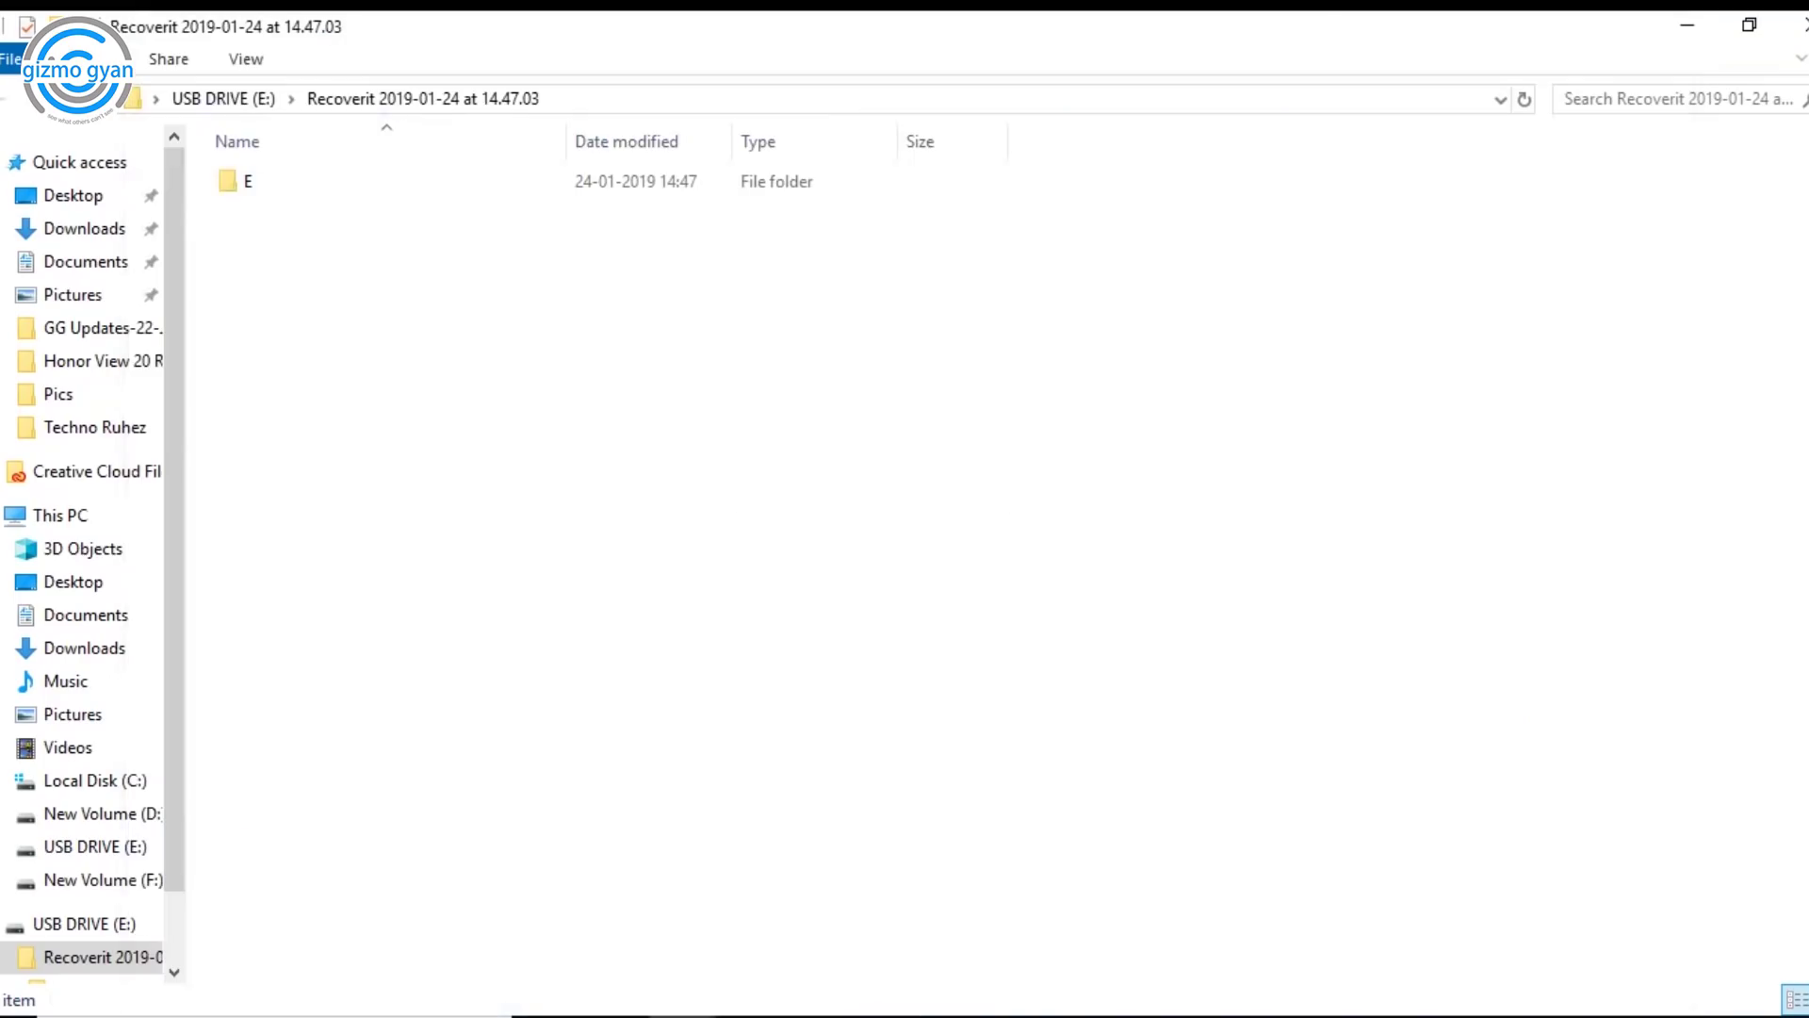
double_click(338, 181)
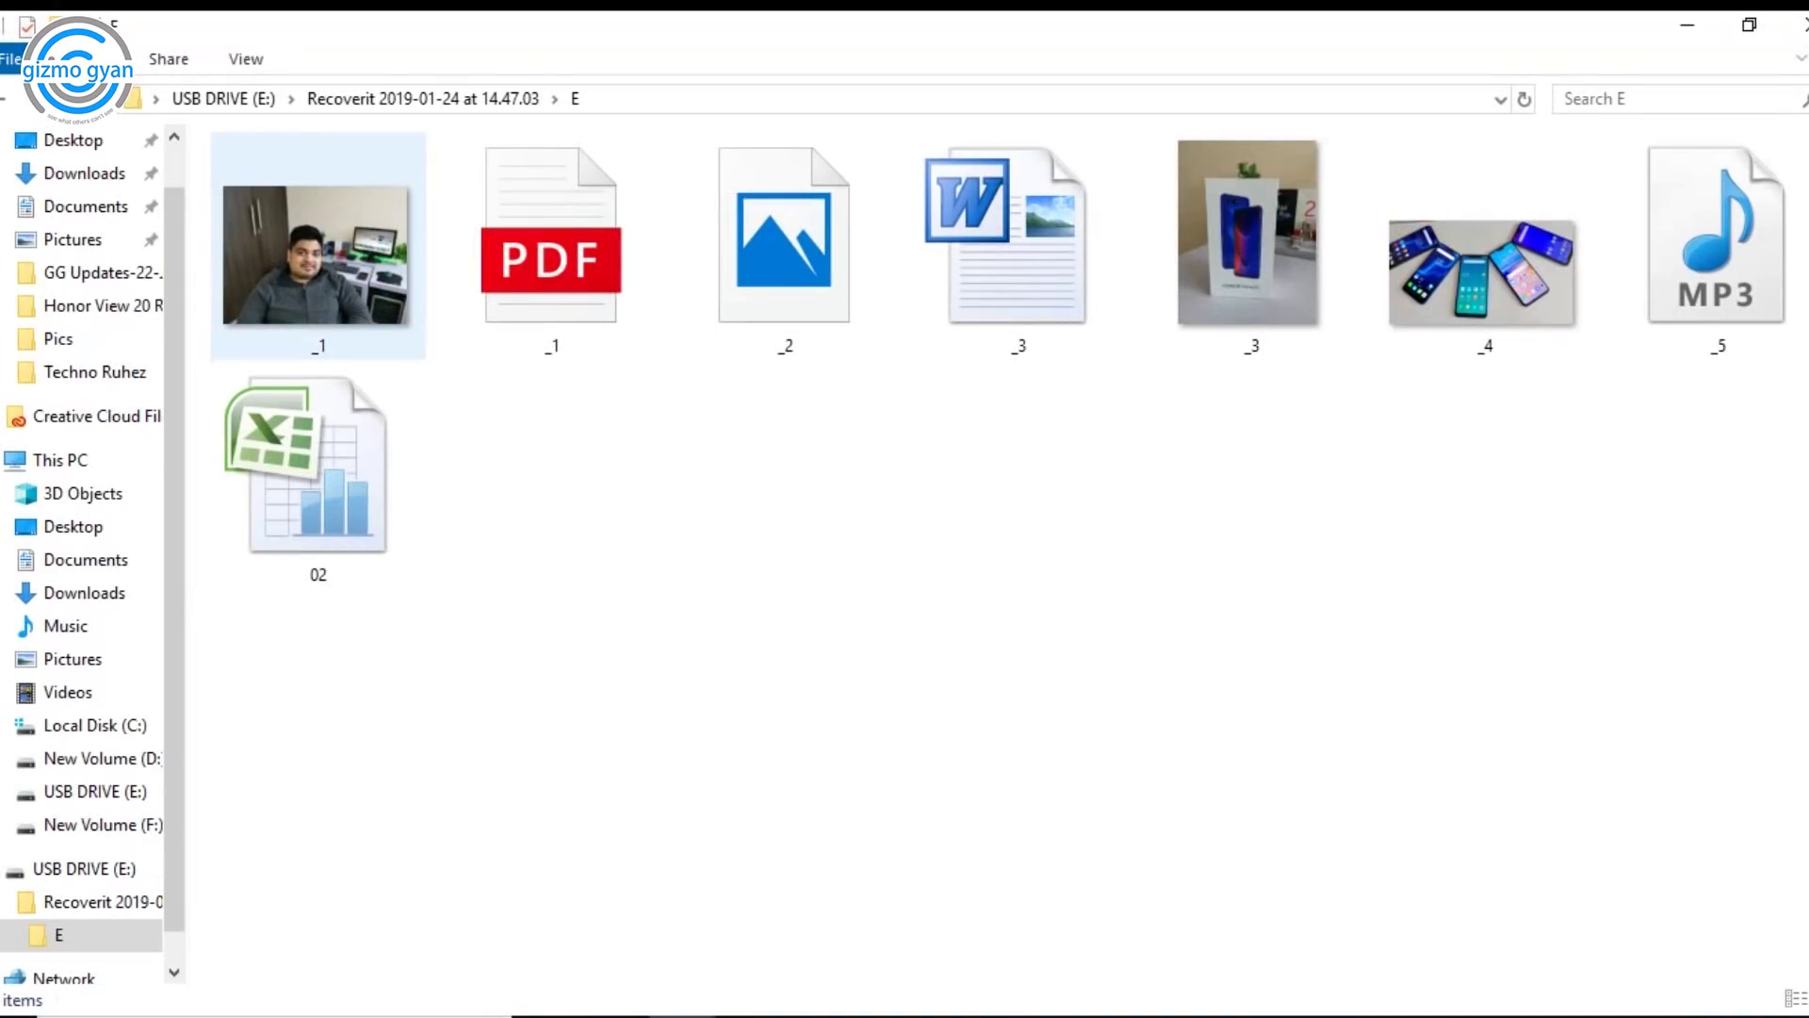
- Inspect the recovered files in the E folder, including the _1 PDF, the _3 Word document and the _4 image
click(400, 317)
click(551, 254)
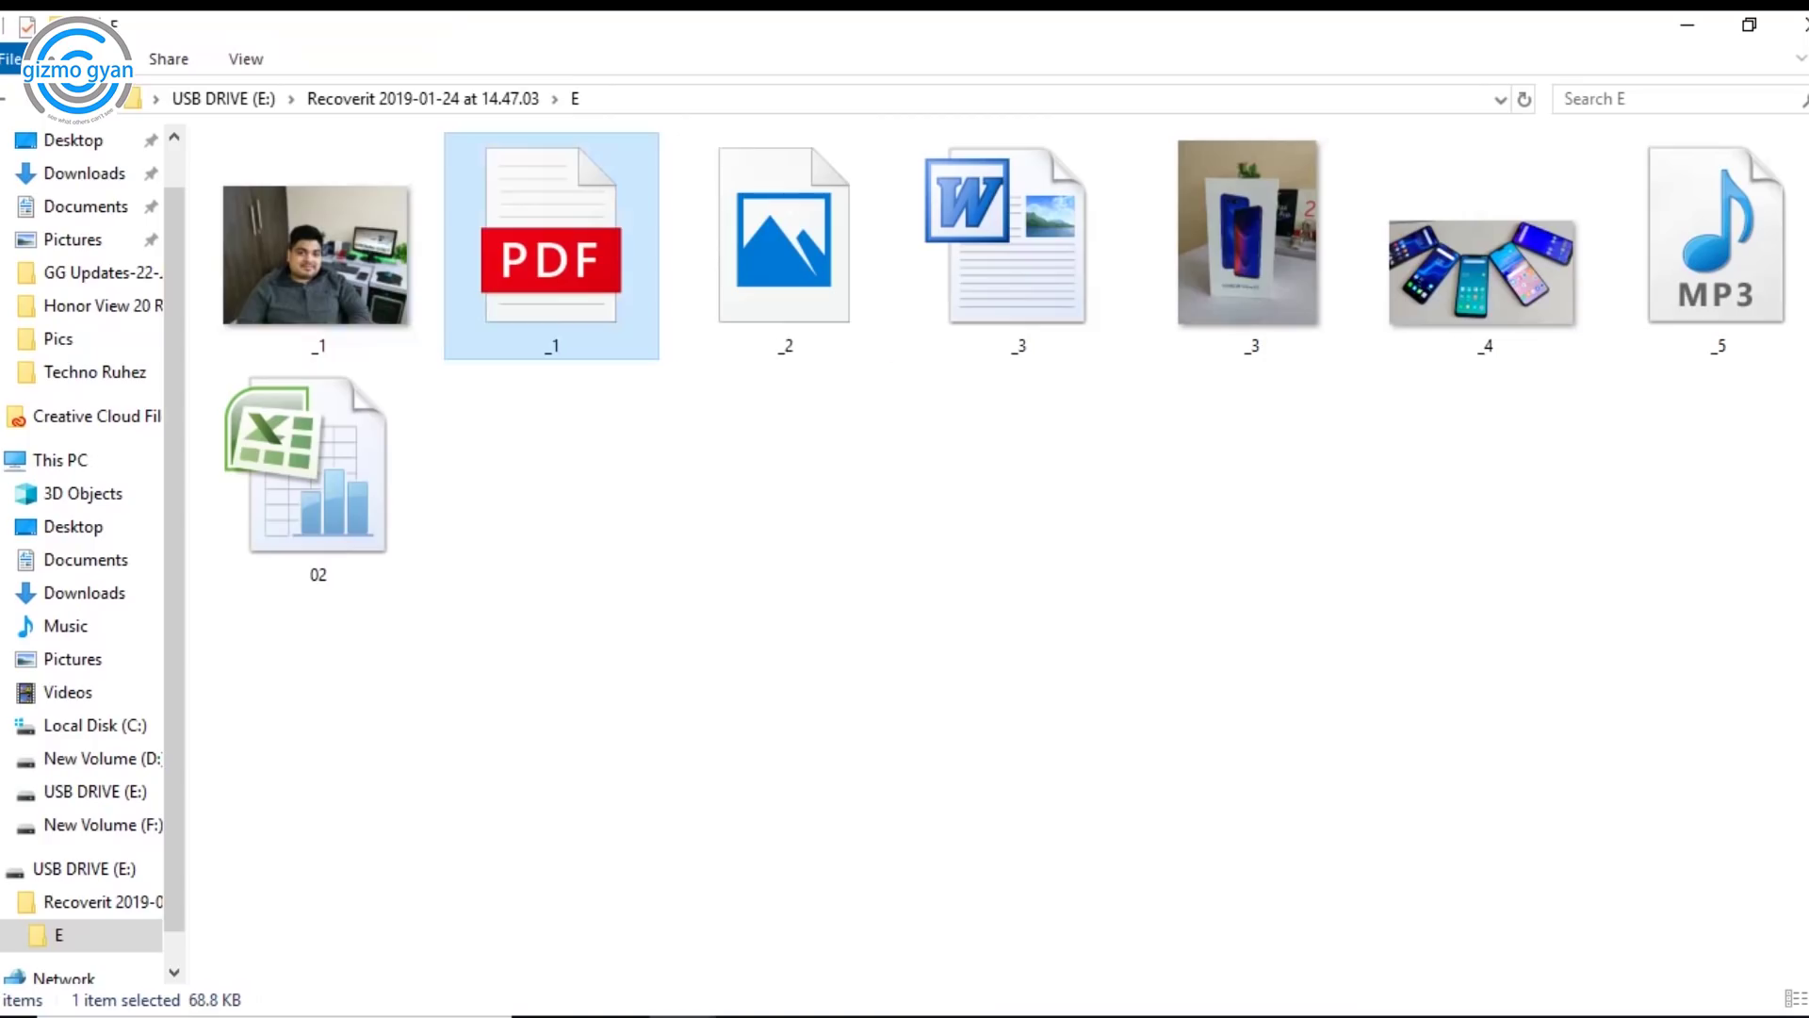
click(1018, 245)
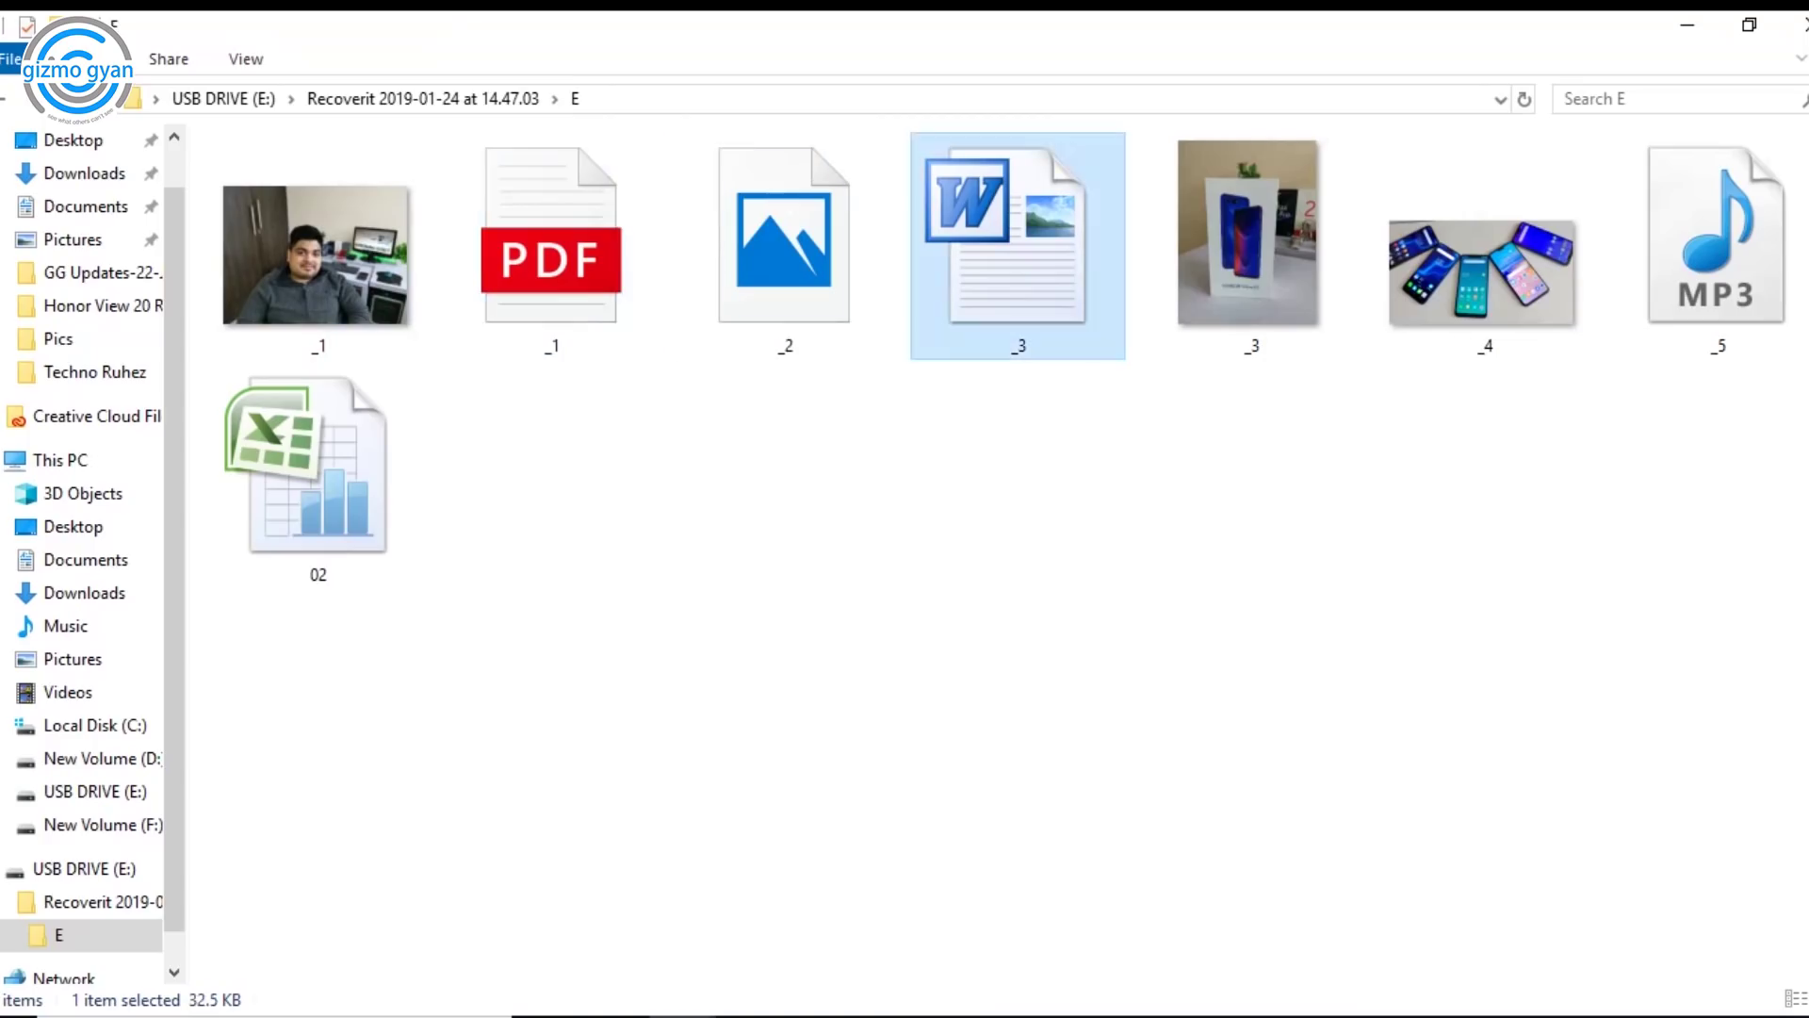
click(1483, 271)
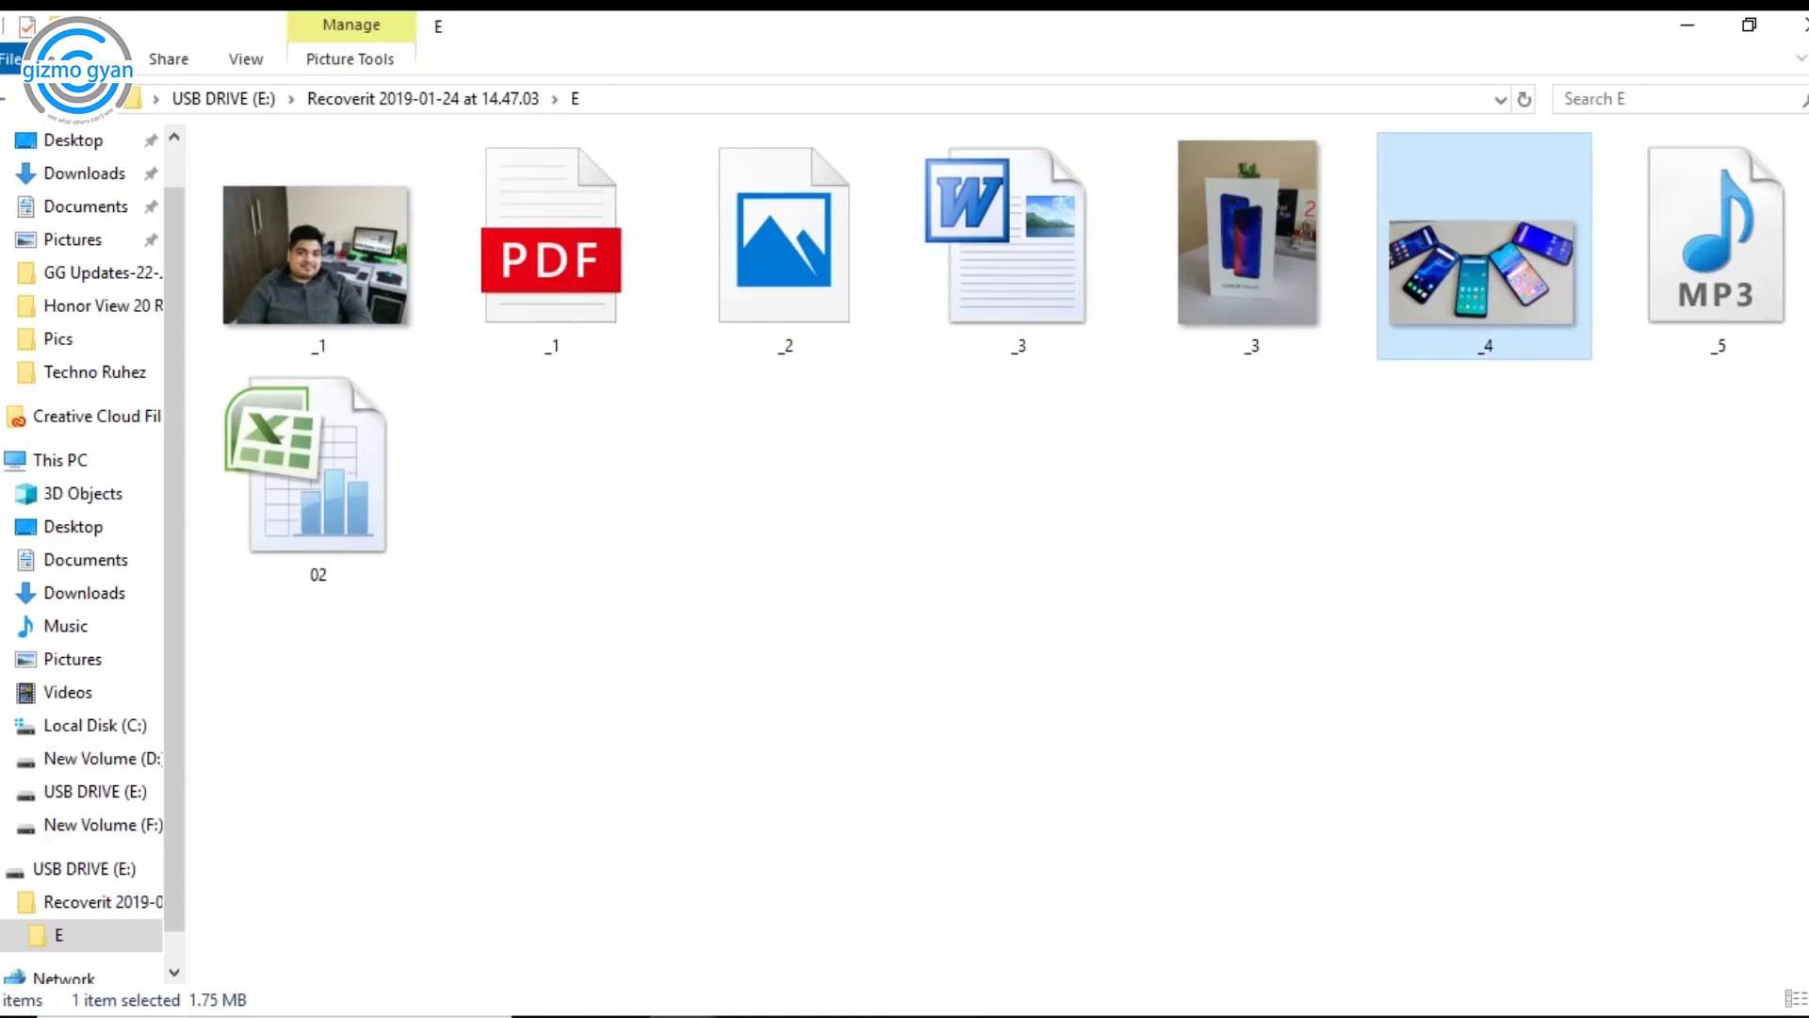
- Return to the USB drive's root folder in File Explorer, select all the 01 to 05 files and clear the selection
key(BackSpace)
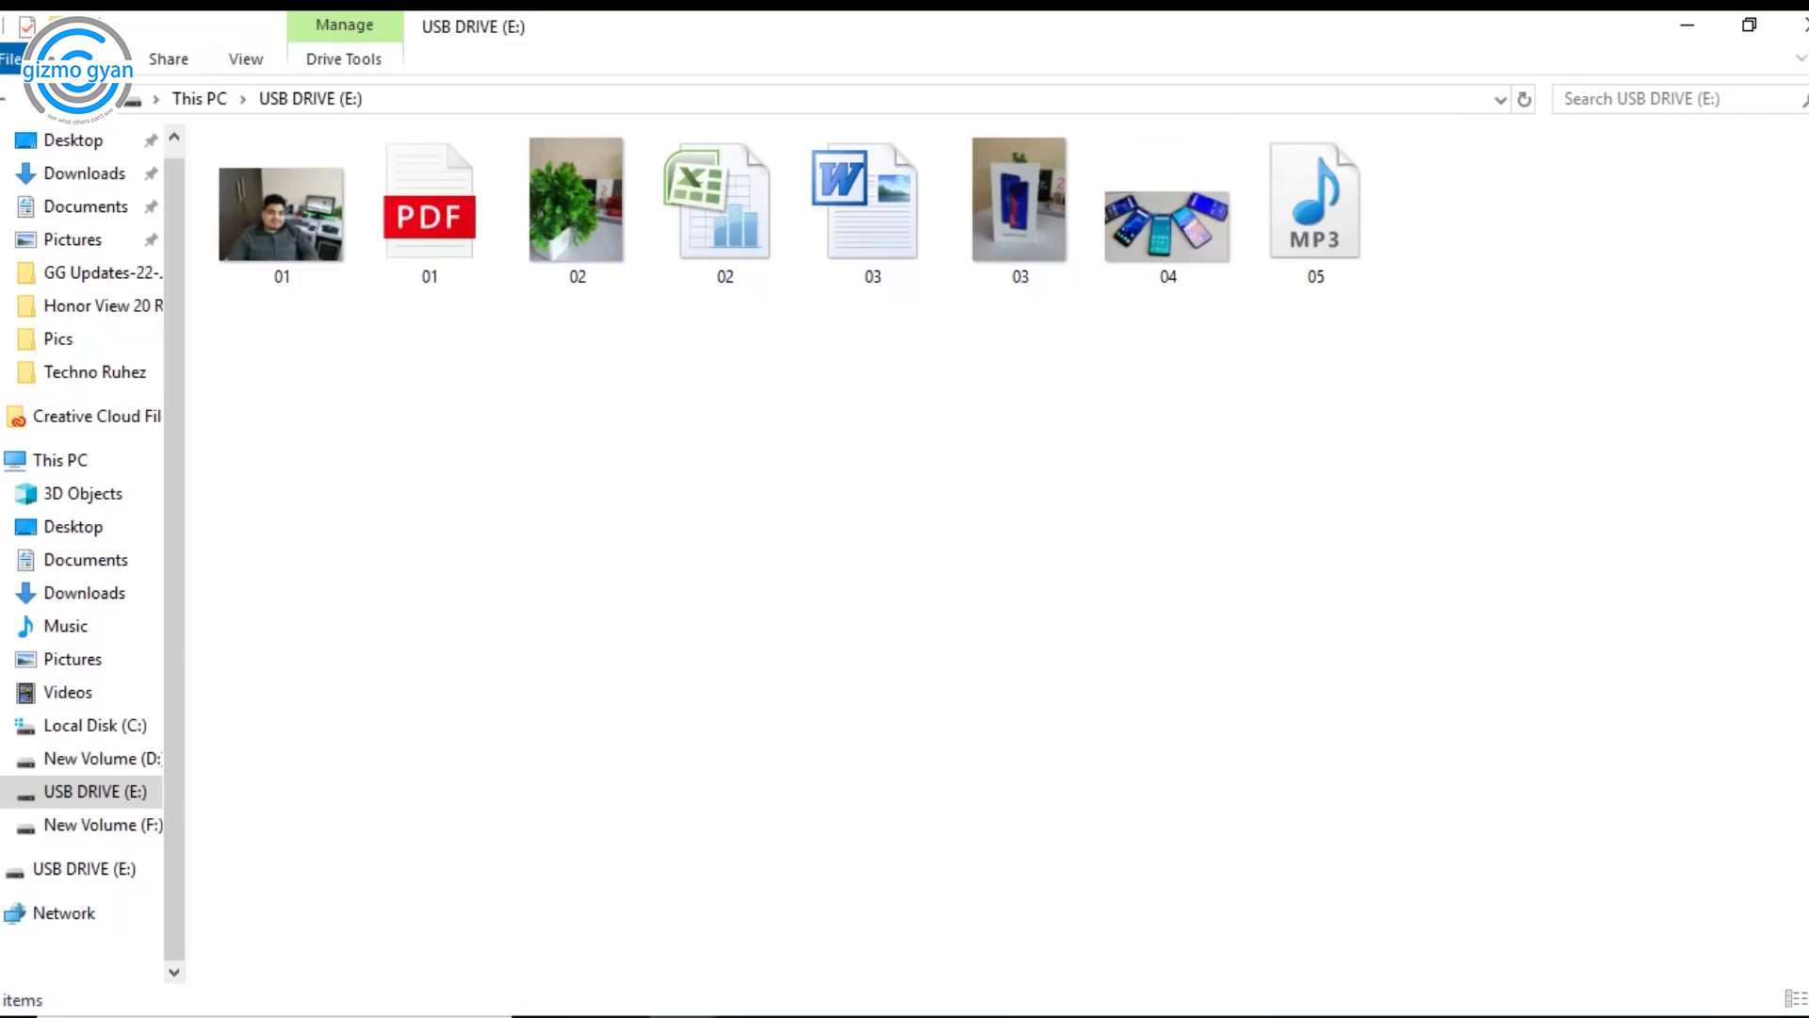
drag(1504, 433, 265, 188)
click(282, 377)
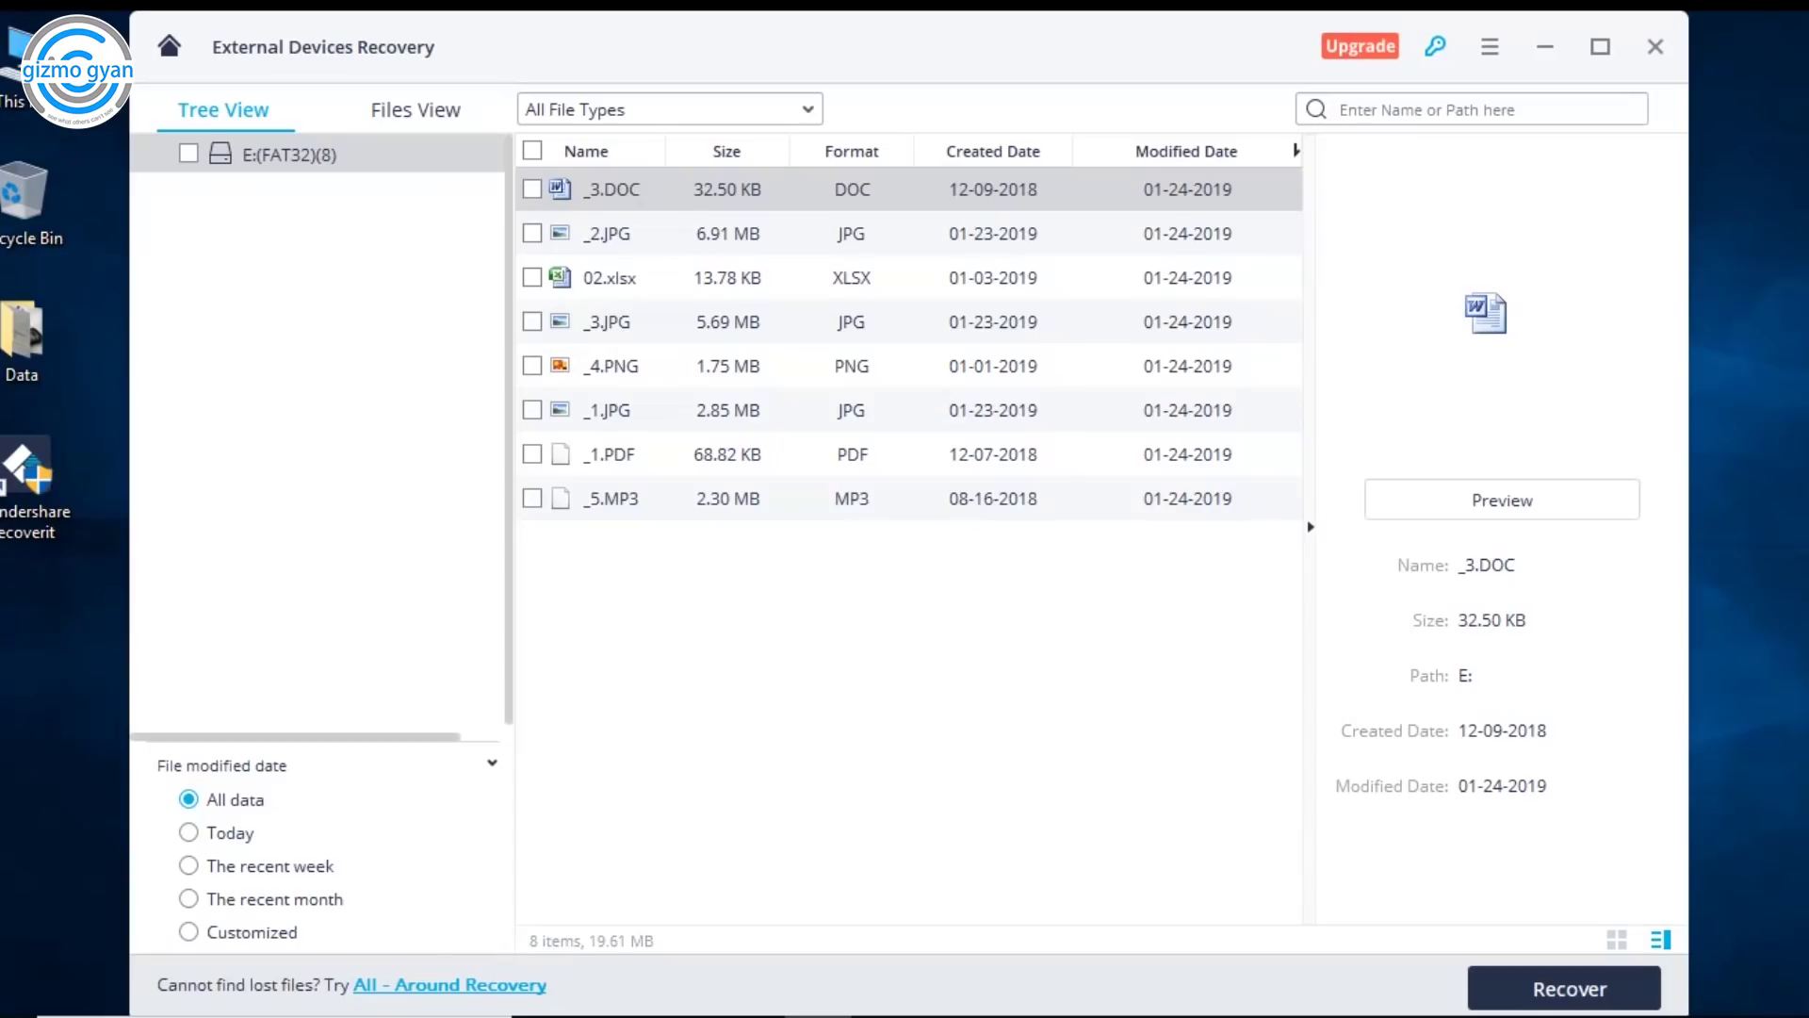
- Switch to Recoverit, mark _2.JPG, 02.xlsx, _3.JPG and _4.PNG in the scan results and start recovering them
click(531, 233)
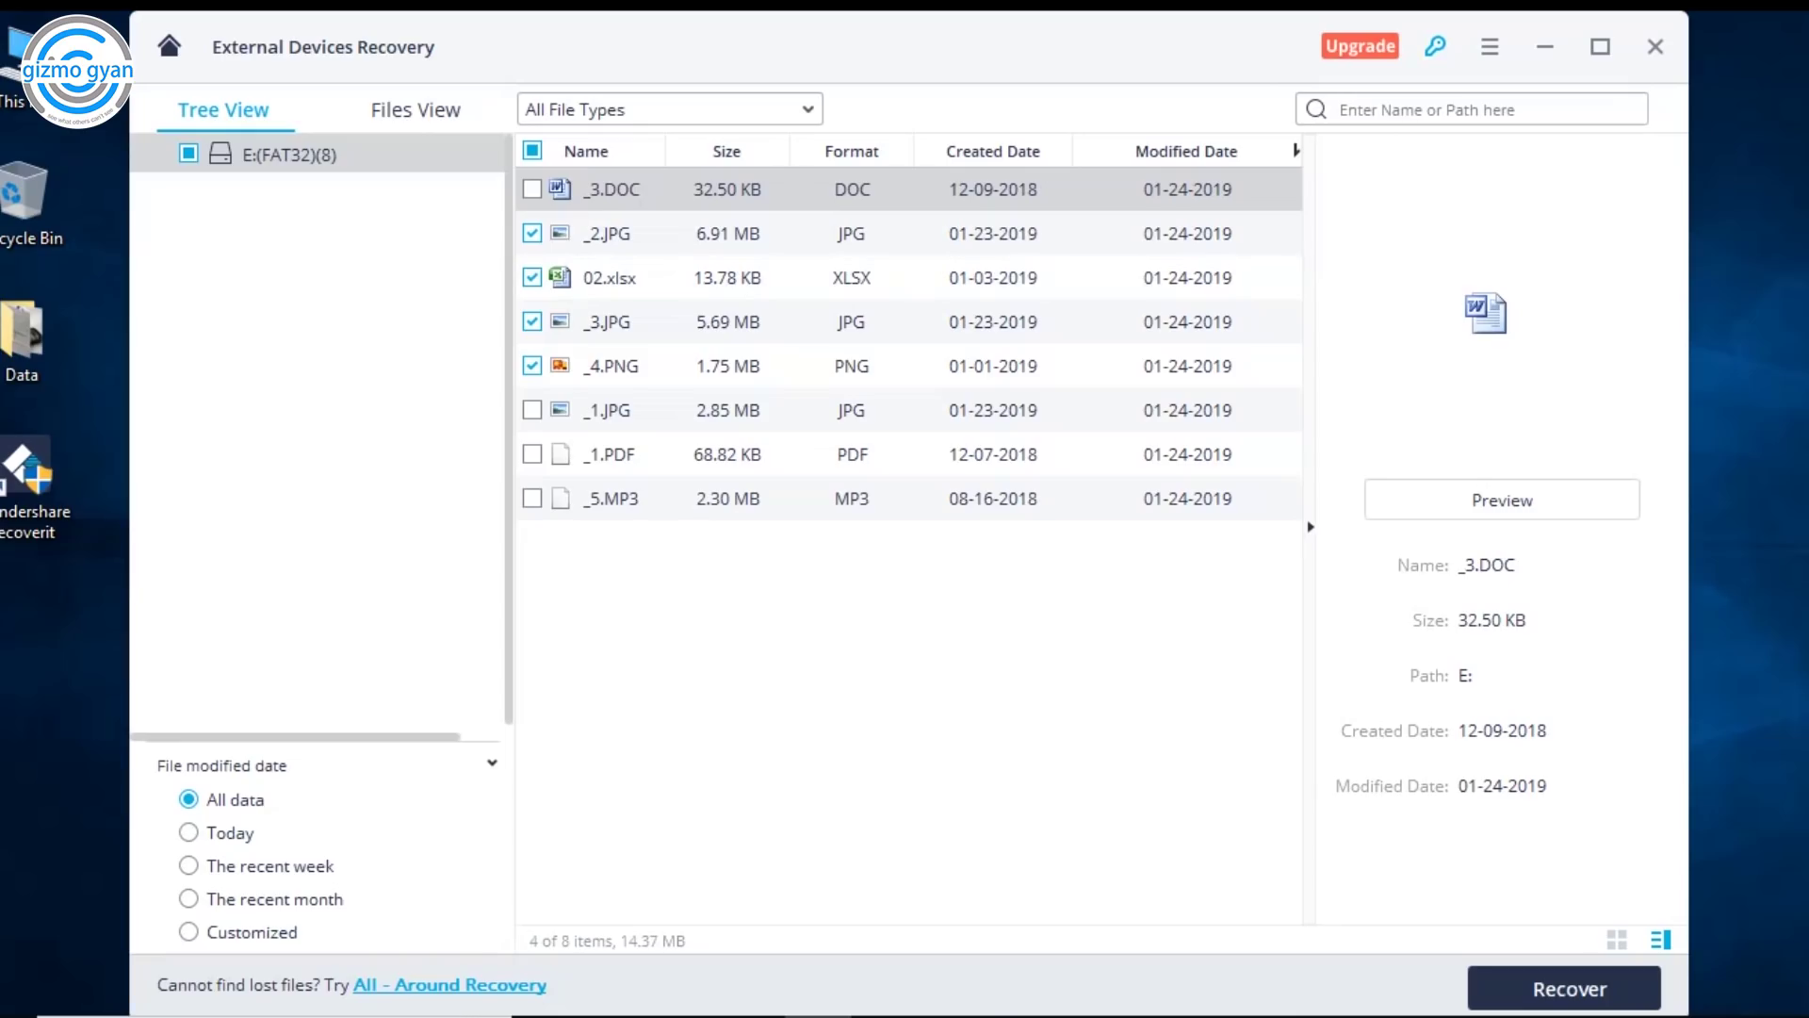
click(1563, 988)
click(532, 321)
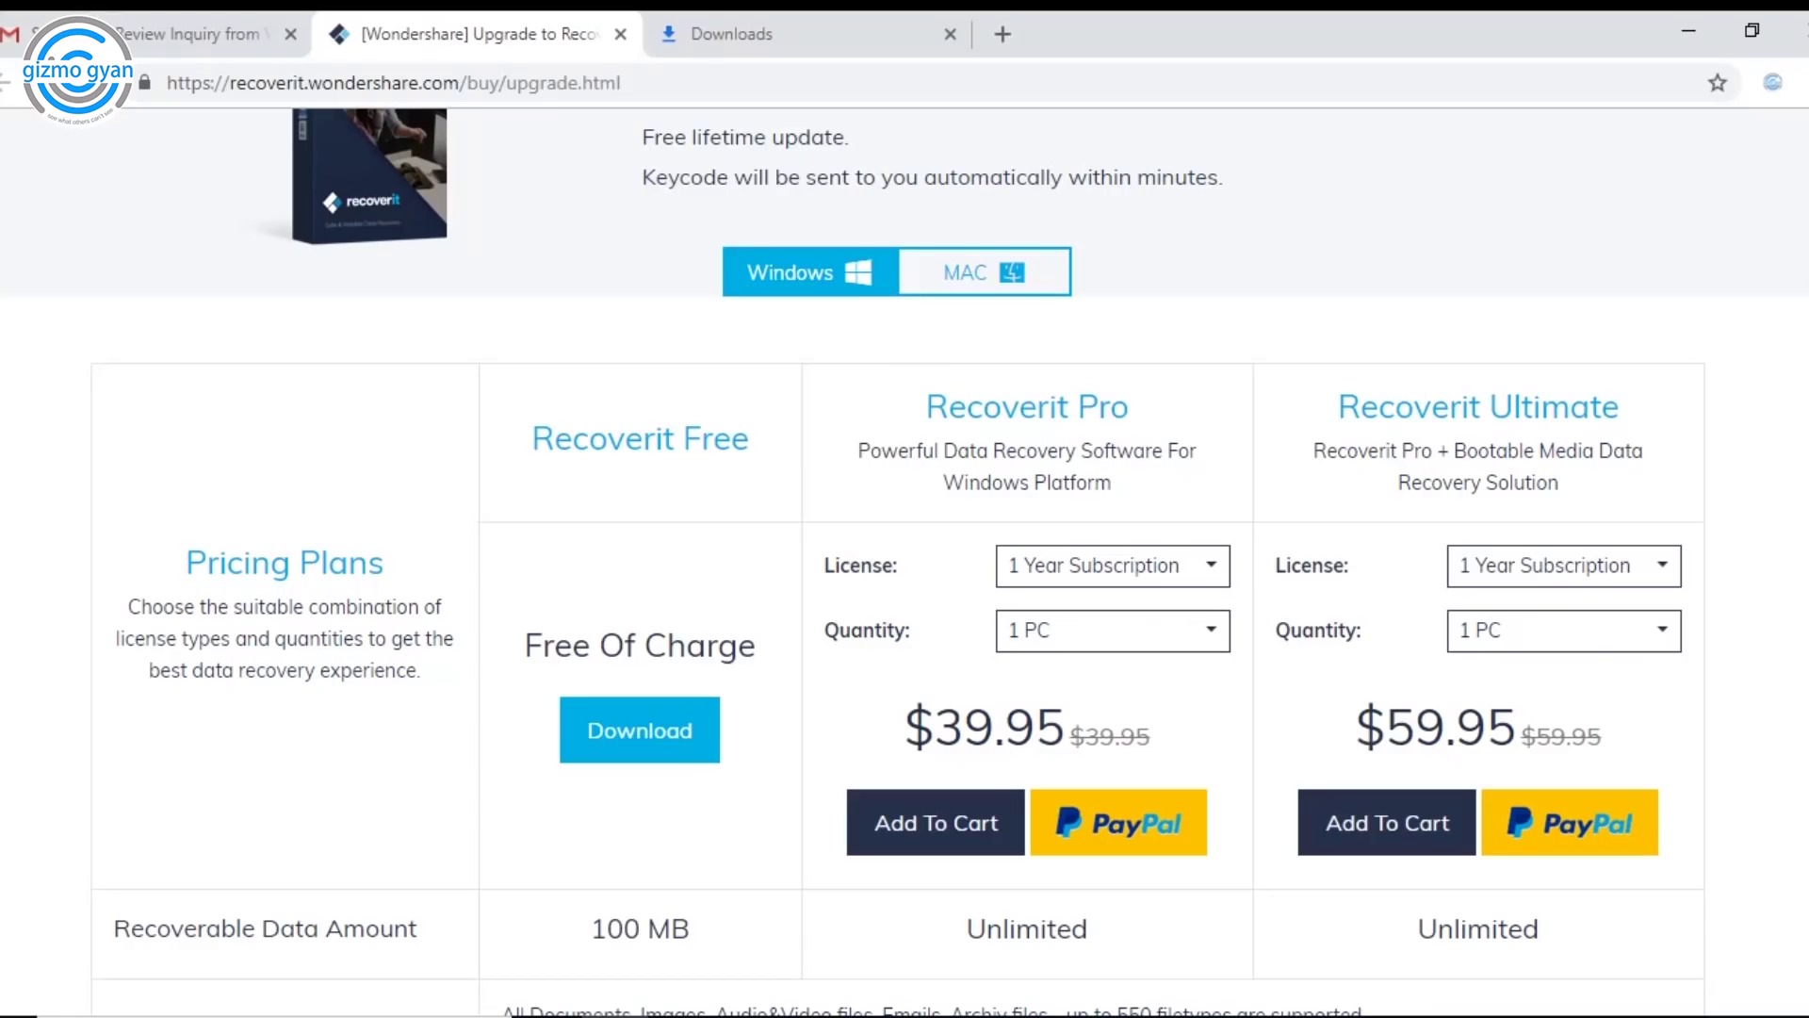
- On the Recoverit pricing page in the browser, highlight the Pro price and choose Lifetime License for both Recoverit Pro and Recoverit Ultimate
drag(1034, 727, 934, 727)
click(934, 726)
click(1112, 565)
click(1110, 669)
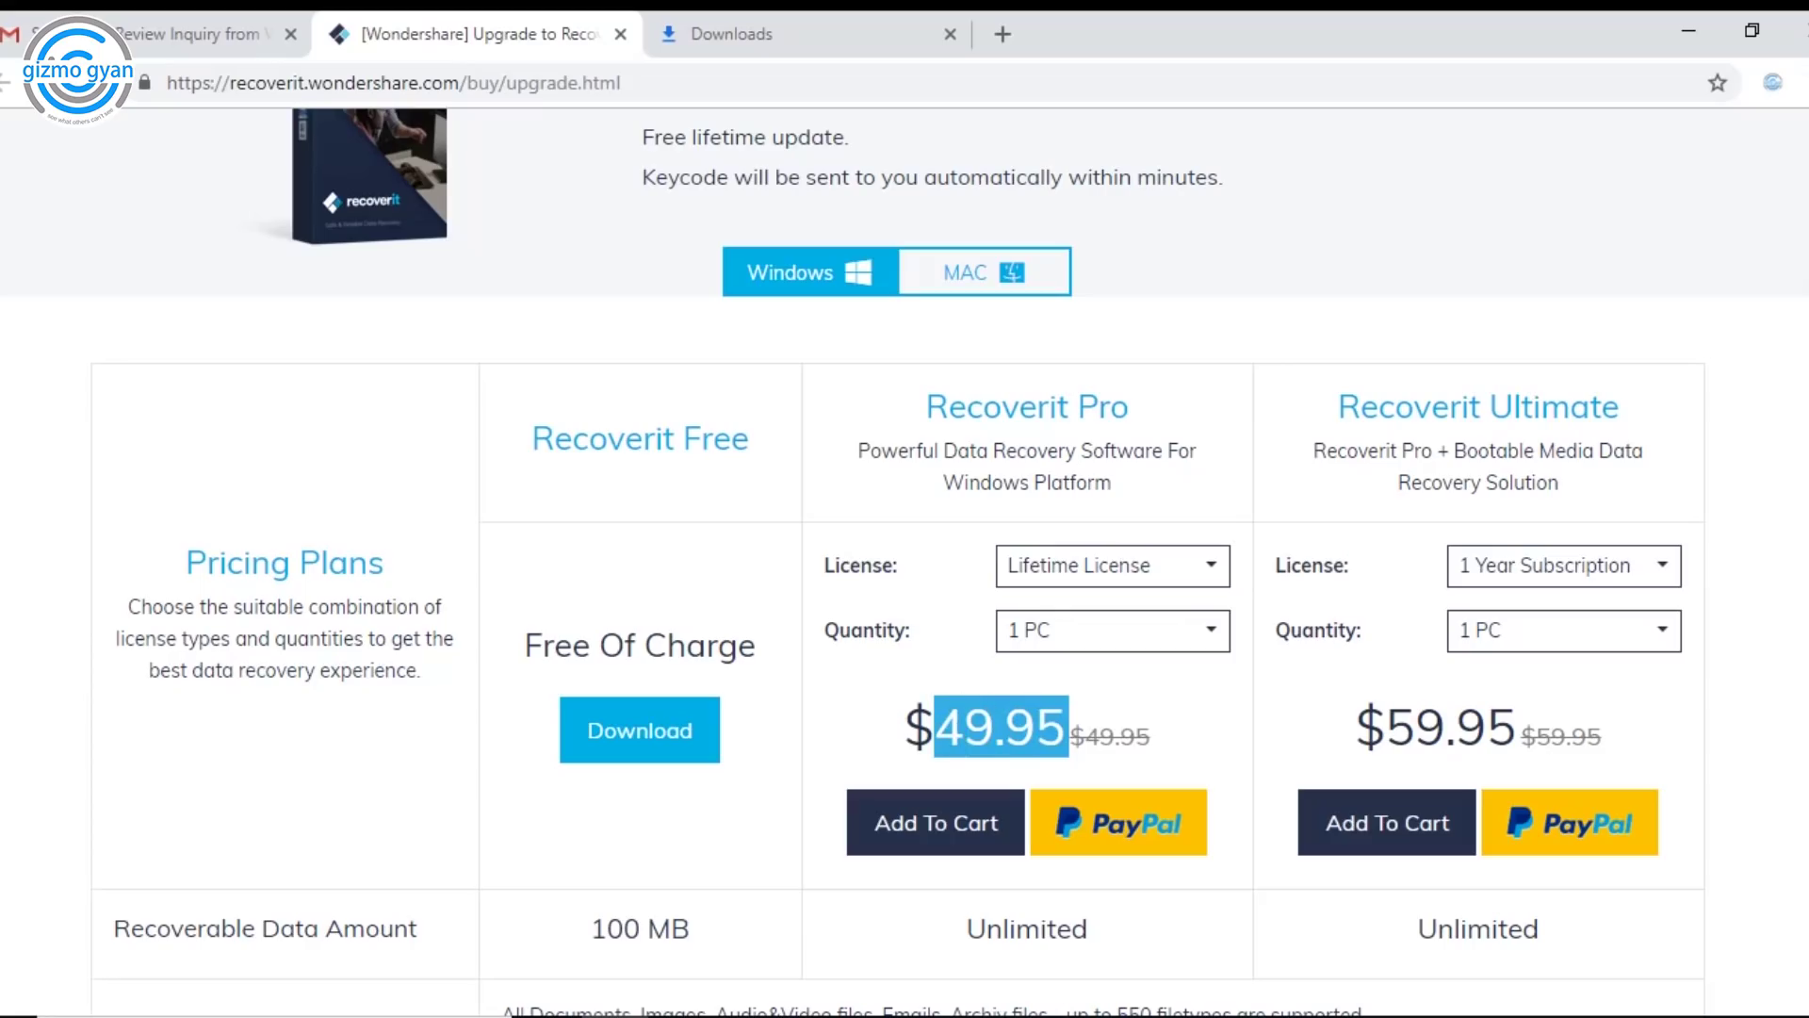
click(1065, 739)
click(1508, 566)
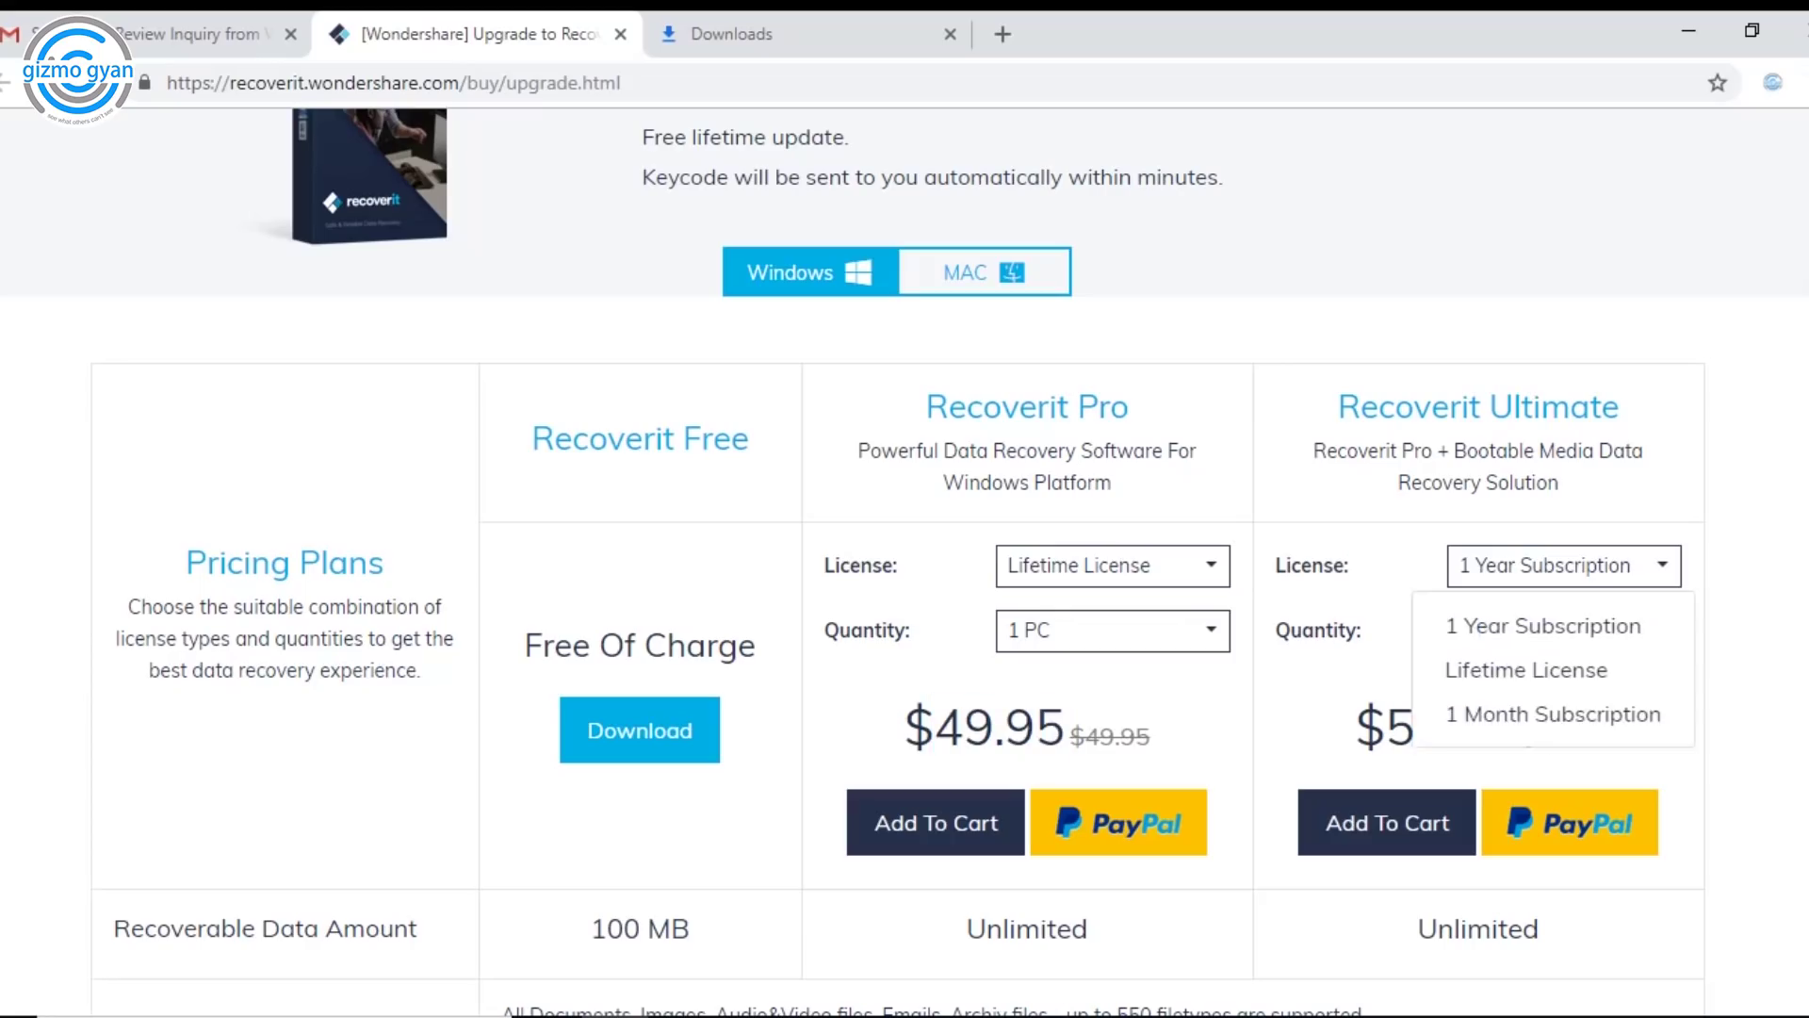
click(1526, 669)
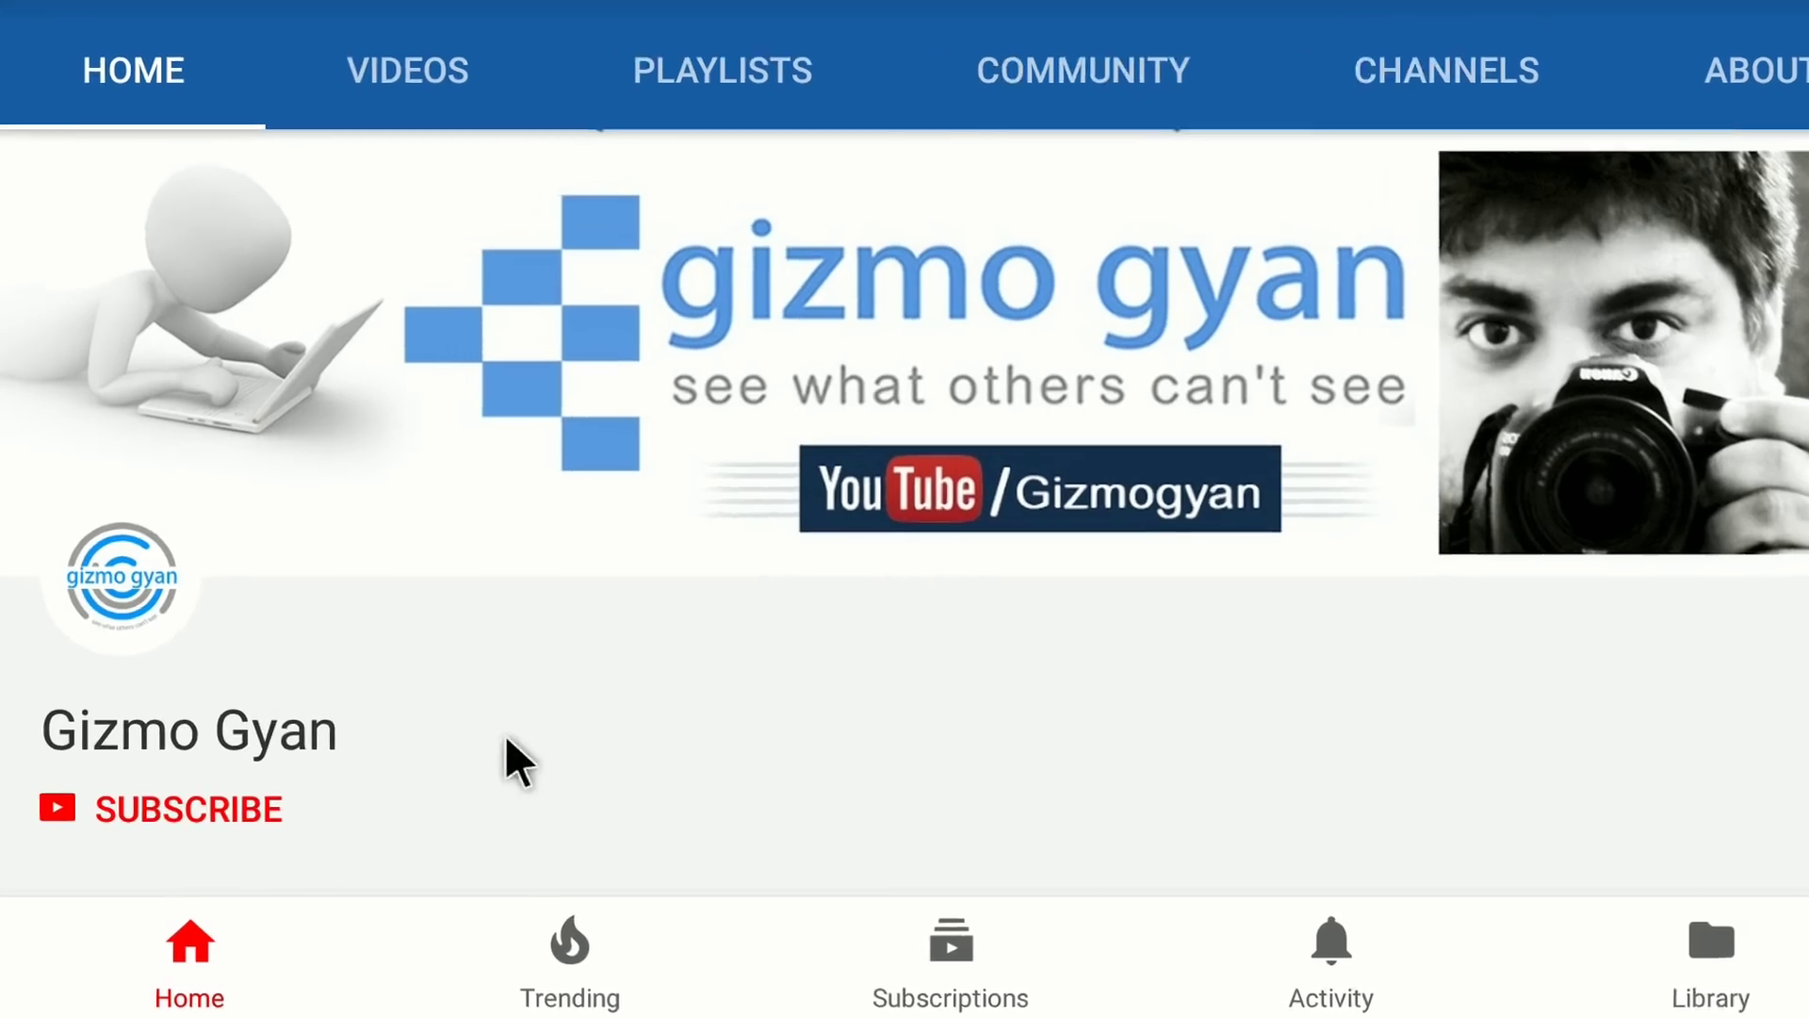
click(212, 816)
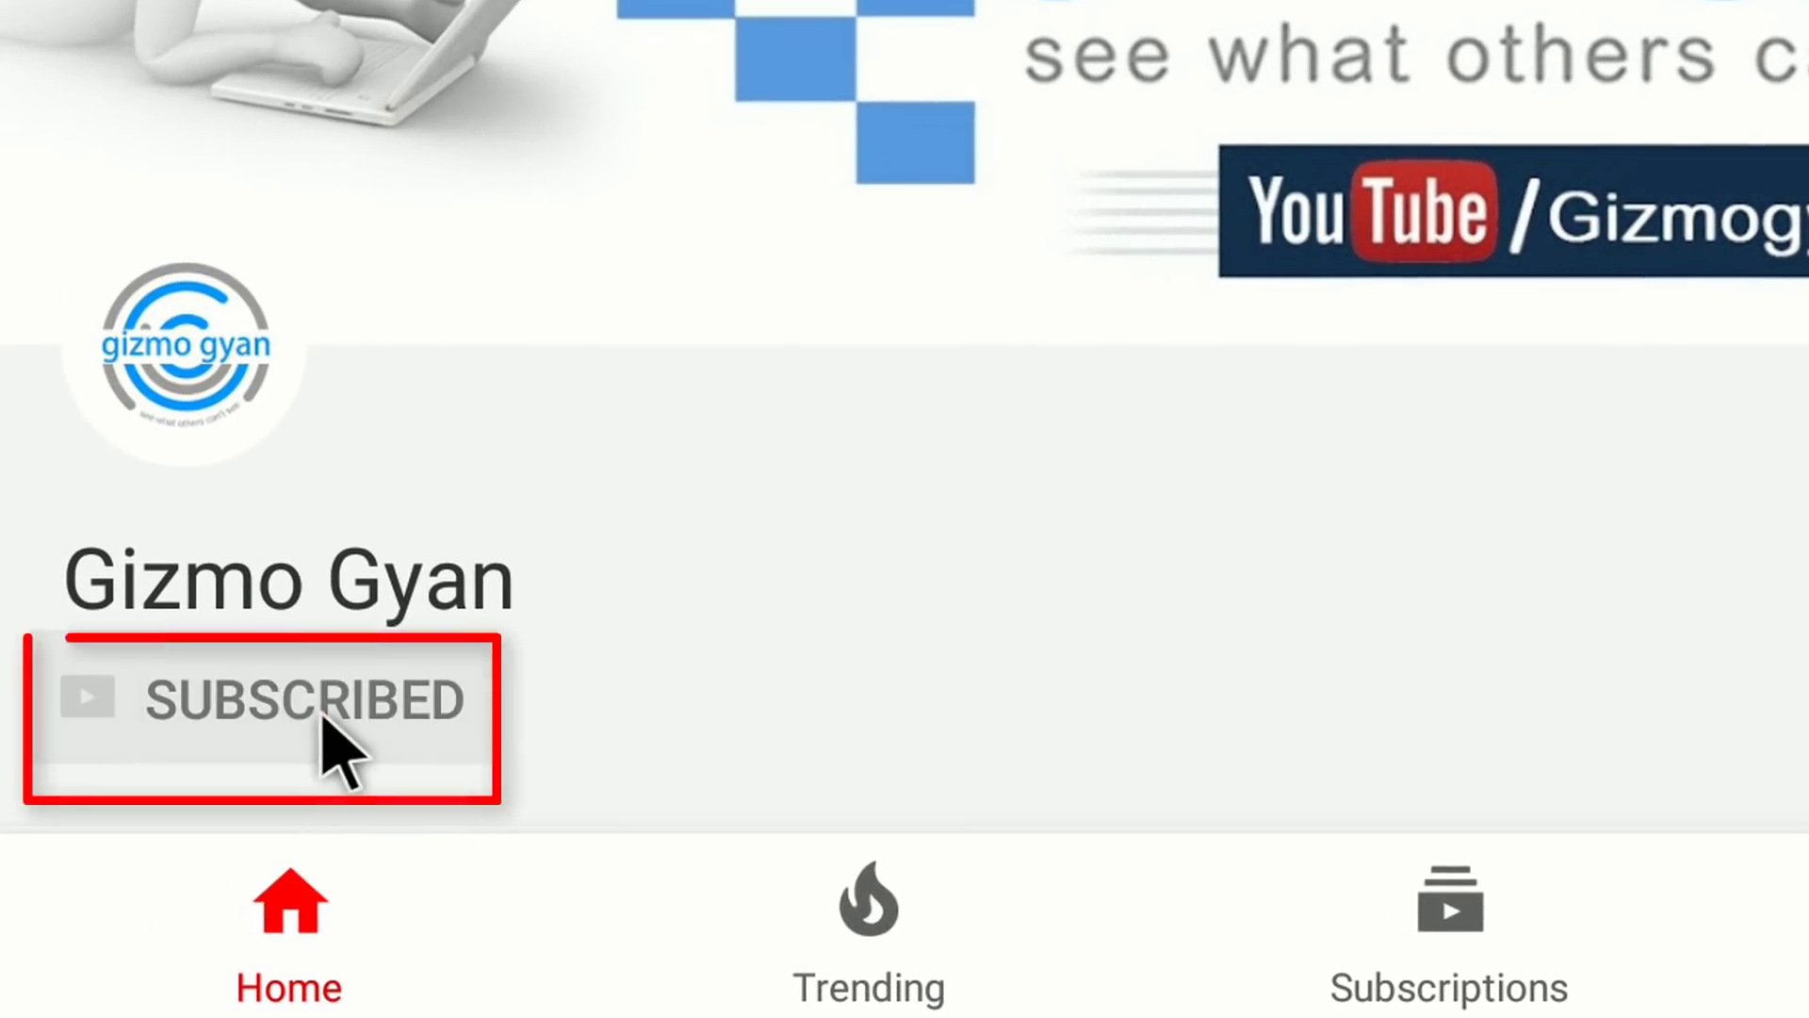